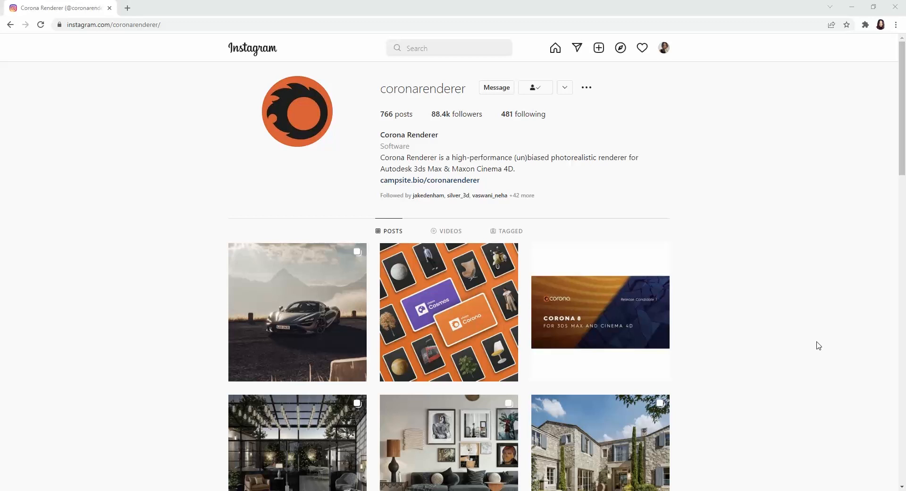
Step: From the Corona Renderer Instagram profile, open the Corona 8 Release Candidate 1 post and its 3ds Max download link
{"action": "left_click", "coordinate": [391, 181]}
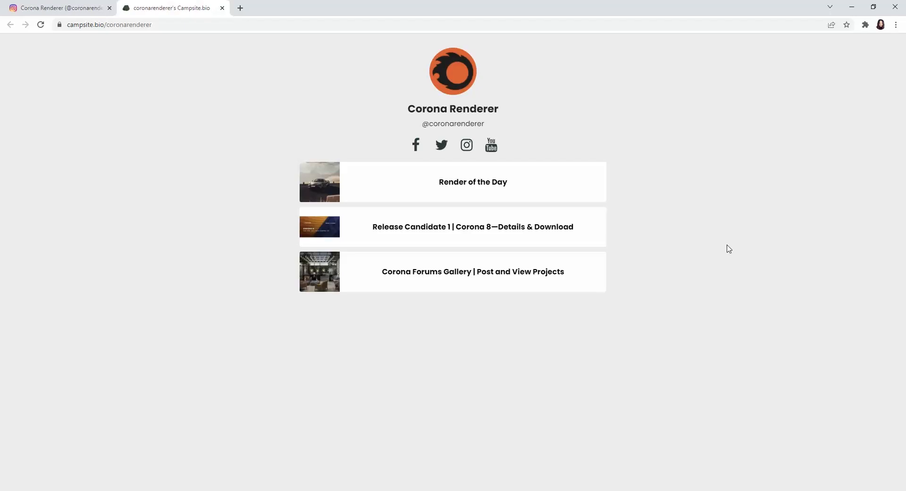
{"action": "left_click", "coordinate": [509, 230]}
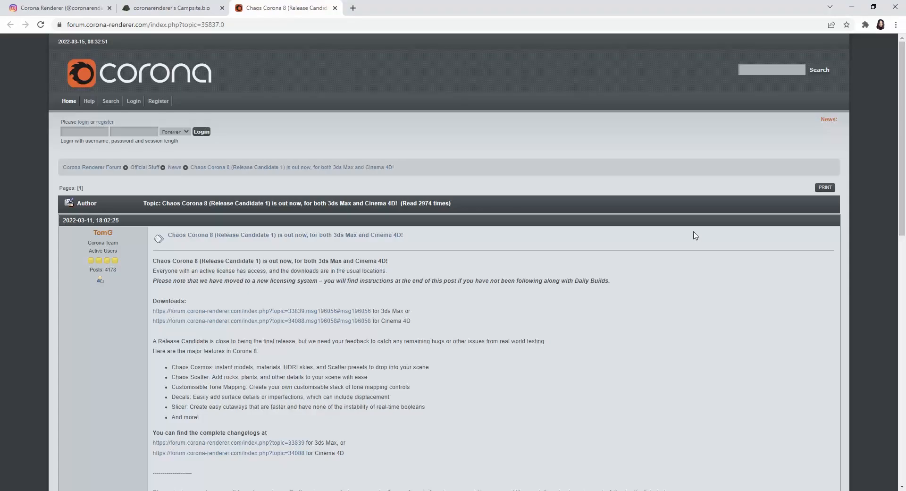
{"action": "left_click", "coordinate": [335, 310]}
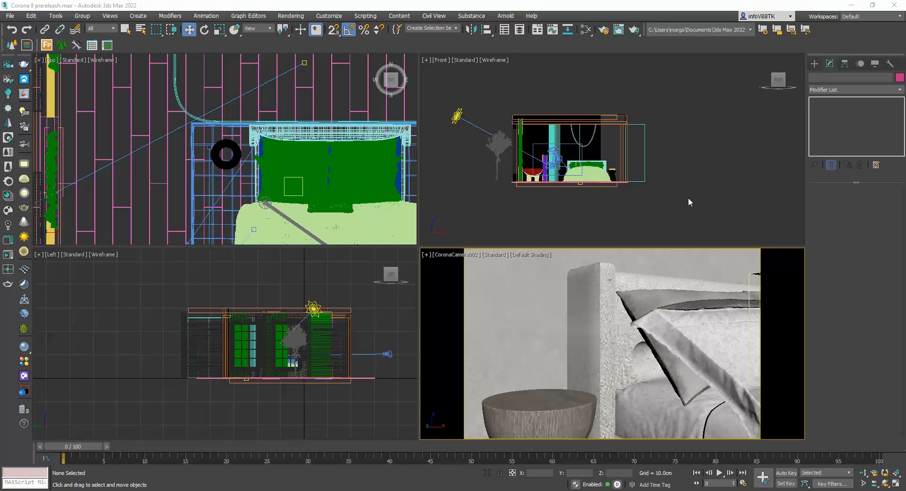
Step: Open the Chaos Cosmos browser in 3ds Max and find Sculpture 003 among the office accessories in the 3D model library
{"action": "left_click", "coordinate": [8, 211]}
{"action": "left_click_drag", "start_coordinate": [469, 75], "coordinate": [320, 25]}
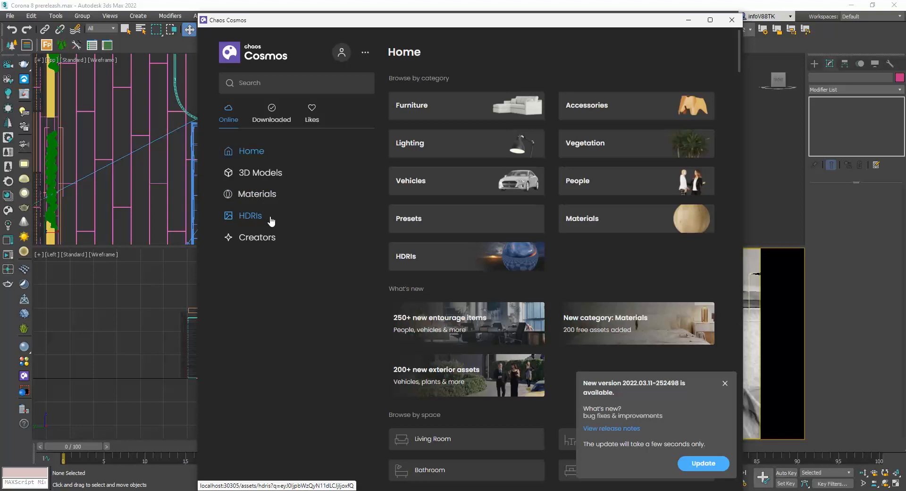
{"action": "left_click", "coordinate": [267, 174]}
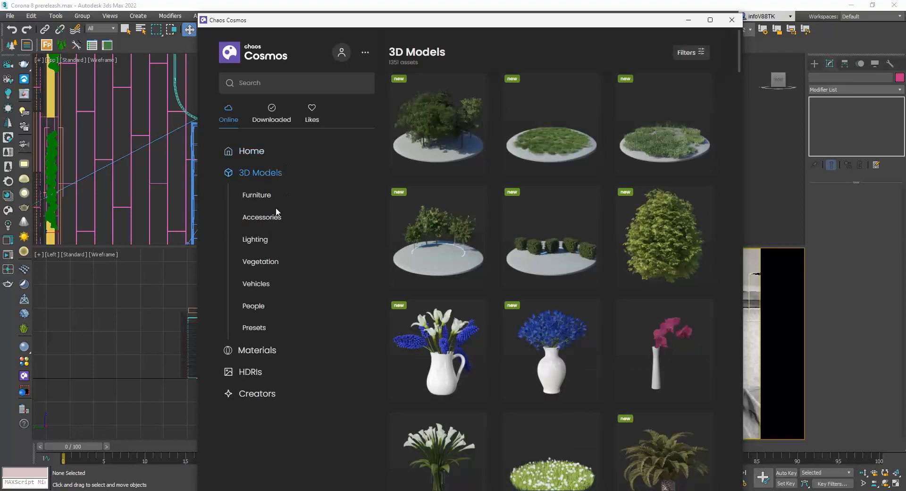
{"action": "left_click", "coordinate": [265, 219]}
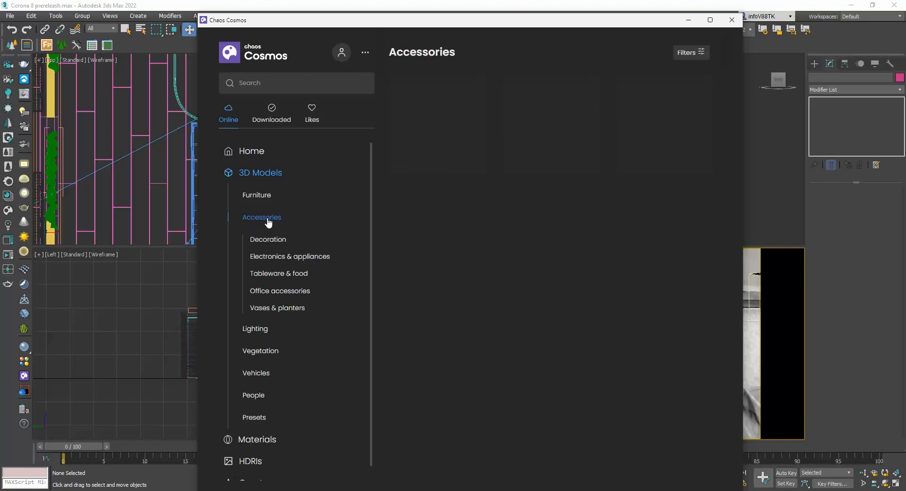
{"action": "left_click", "coordinate": [289, 294]}
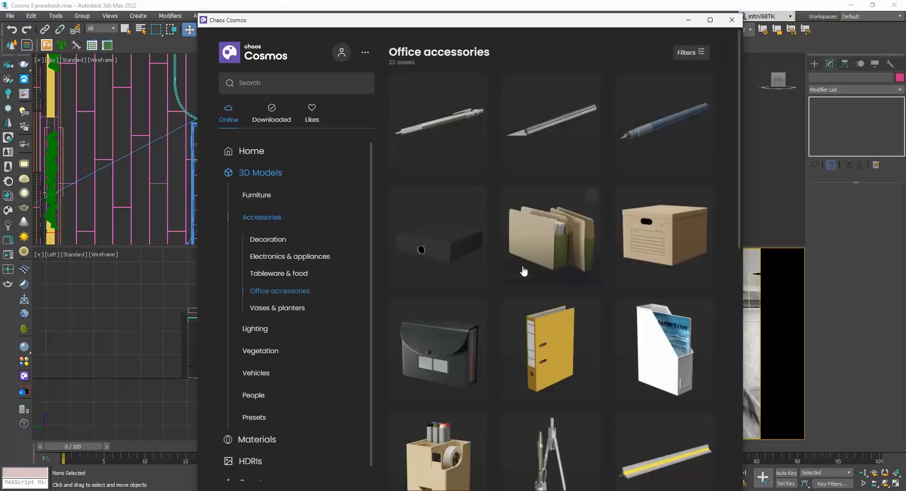
{"action": "scroll", "coordinate": [522, 269], "scroll_direction": "down", "scroll_amount": 7}
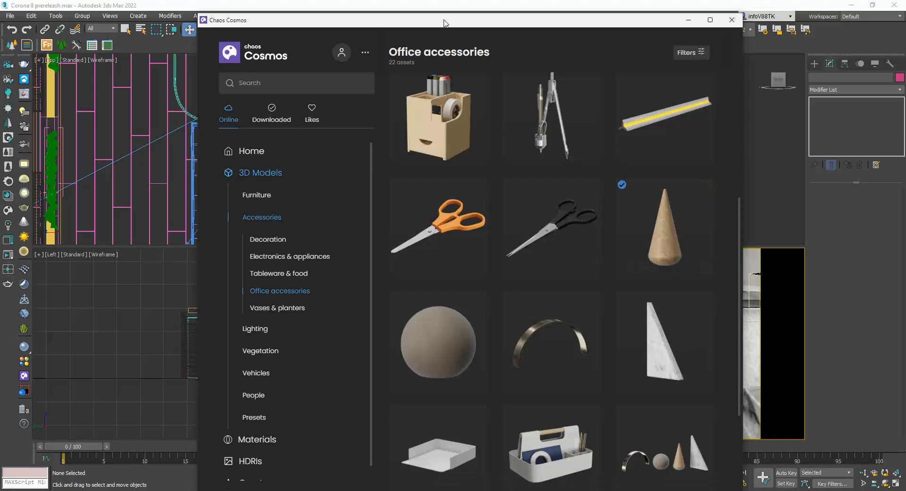
Step: Import Sculpture 003 from Cosmos into the scene and position it over the round bedside table in the Top view
{"action": "left_click_drag", "start_coordinate": [444, 23], "coordinate": [599, 23]}
{"action": "mouse_move", "coordinate": [817, 222]}
{"action": "left_mouse_down"}
{"action": "mouse_move", "coordinate": [767, 229]}
{"action": "mouse_move", "coordinate": [219, 144]}
{"action": "mouse_move", "coordinate": [225, 149]}
{"action": "left_mouse_up"}
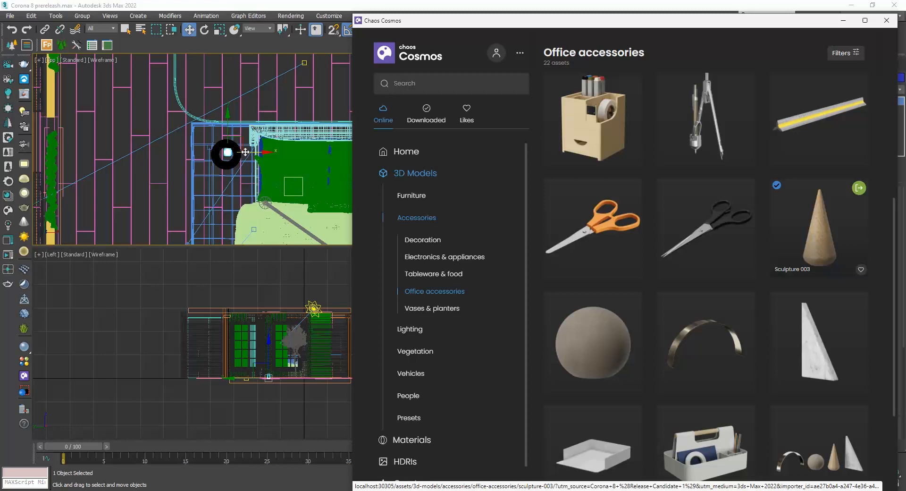
{"action": "scroll", "coordinate": [231, 153], "scroll_direction": "up", "scroll_amount": 5}
{"action": "mouse_move", "coordinate": [240, 136]}
{"action": "left_mouse_down"}
{"action": "mouse_move", "coordinate": [237, 145]}
{"action": "mouse_move", "coordinate": [249, 138]}
{"action": "left_mouse_up"}
Step: Raise the sculpture in the Front view until it rests on the bedside tabletop, at a Z of about 54 cm
{"action": "scroll", "coordinate": [576, 196], "scroll_direction": "up", "scroll_amount": 10}
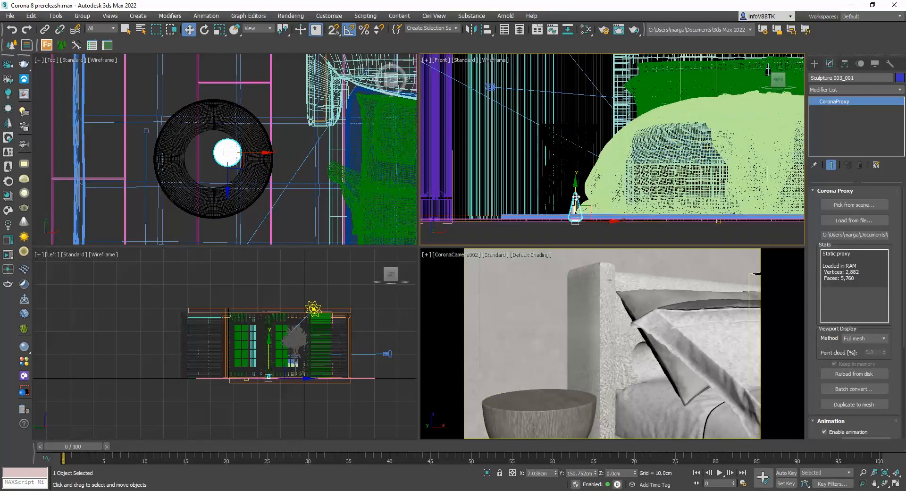
{"action": "left_click_drag", "start_coordinate": [576, 196], "coordinate": [577, 123]}
{"action": "scroll", "coordinate": [577, 130], "scroll_direction": "up", "scroll_amount": 5}
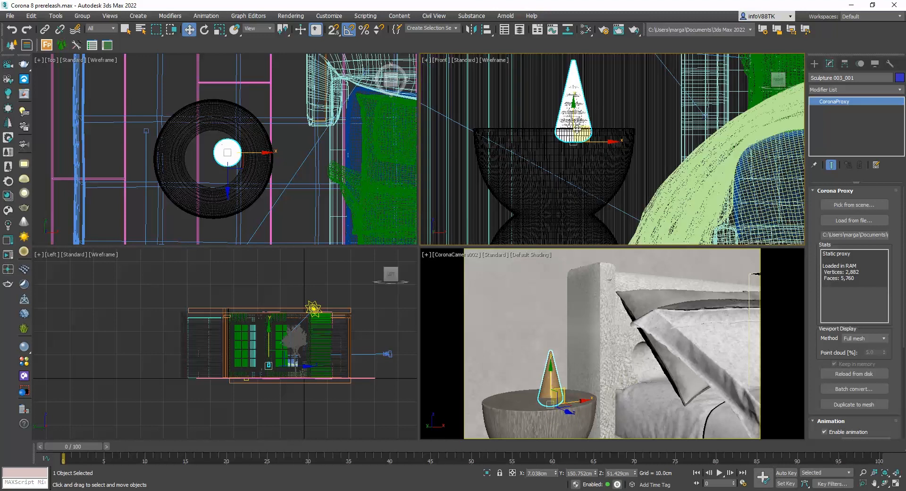
{"action": "scroll", "coordinate": [577, 128], "scroll_direction": "up", "scroll_amount": 8}
{"action": "mouse_move", "coordinate": [552, 186]}
{"action": "left_mouse_down"}
{"action": "mouse_move", "coordinate": [544, 86]}
{"action": "mouse_move", "coordinate": [543, 98]}
{"action": "left_mouse_up"}
{"action": "scroll", "coordinate": [551, 149], "scroll_direction": "up", "scroll_amount": 6}
Step: Open the render settings for the CoronaCamera002 view and set the output width to 2000
{"action": "right_click", "coordinate": [586, 287]}
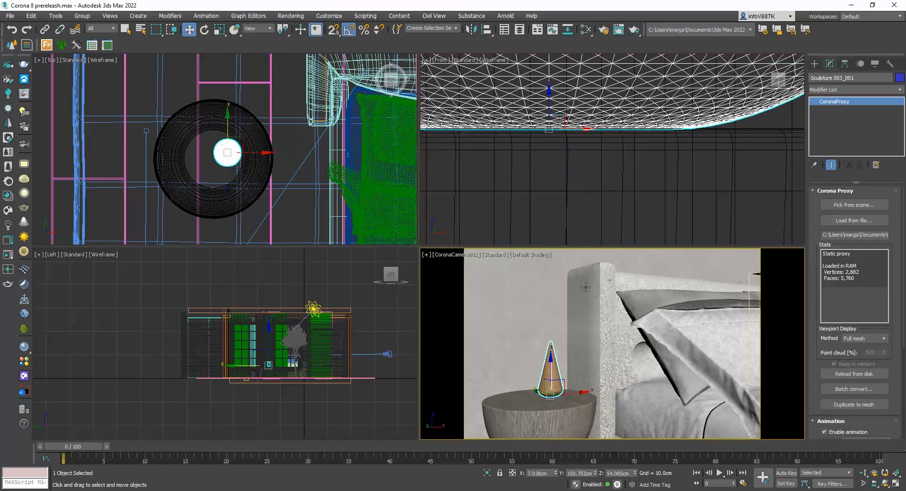
{"action": "left_click", "coordinate": [605, 32]}
{"action": "left_click", "coordinate": [518, 263]}
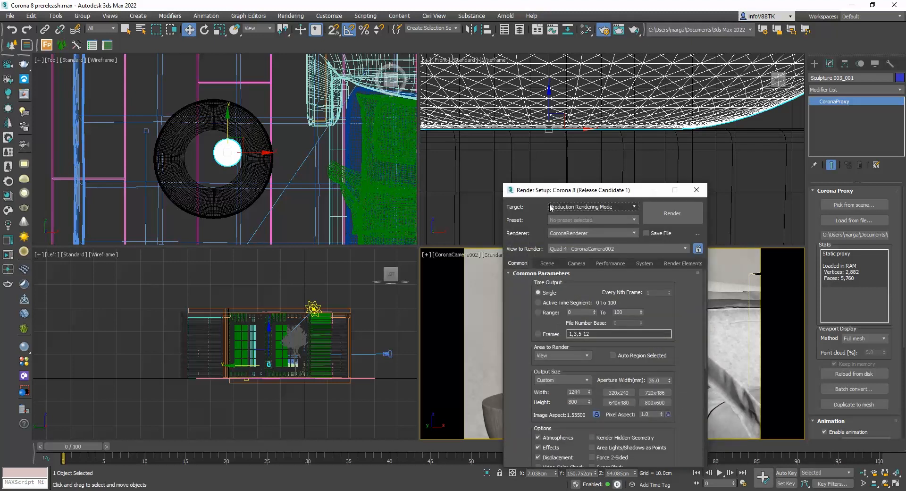
{"action": "left_click_drag", "start_coordinate": [543, 190], "coordinate": [137, 141]}
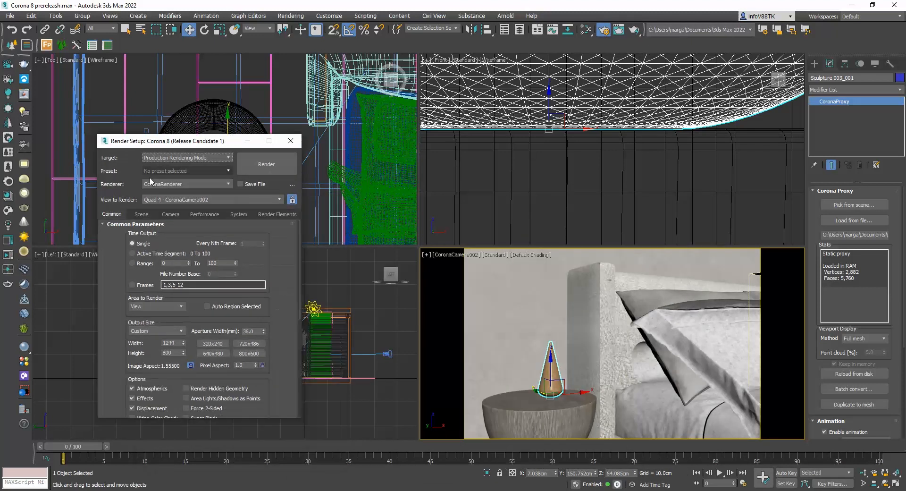
{"action": "left_click", "coordinate": [168, 343]}
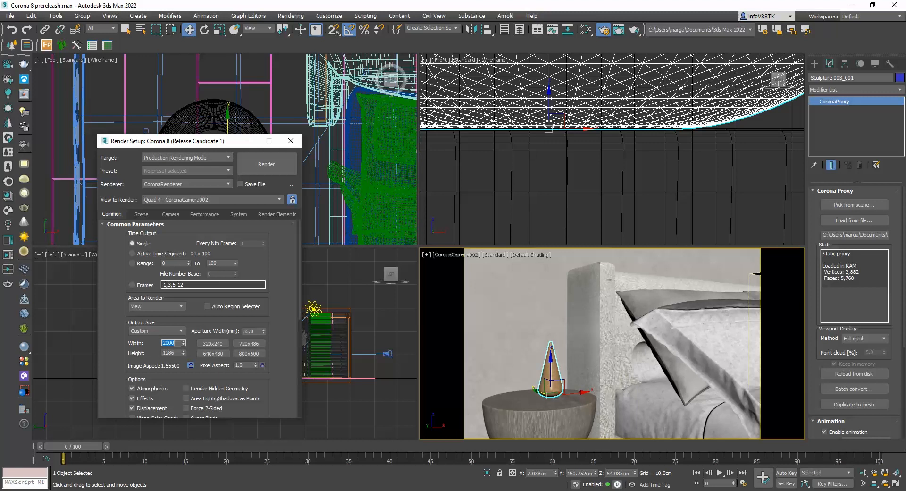
Step: Set the area to render to Crop and frame the crop region around the sculpture and tabletop in the camera view
{"action": "left_click", "coordinate": [152, 308]}
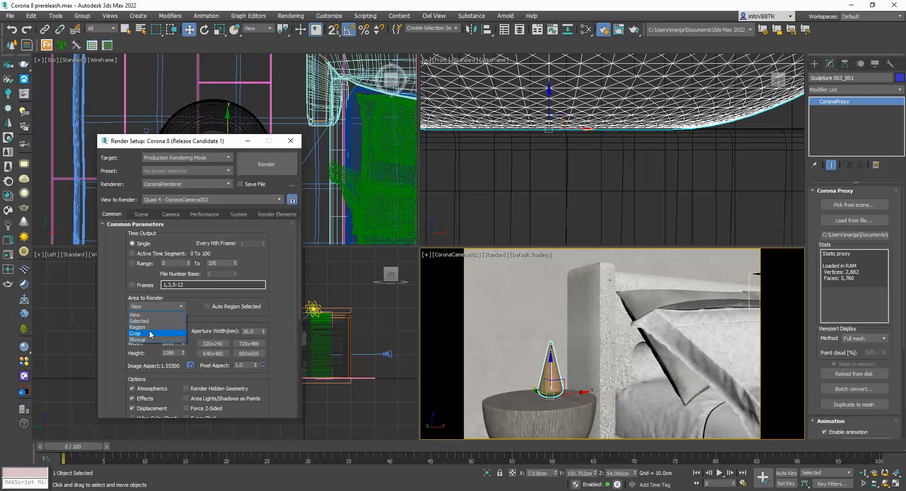
{"action": "left_click", "coordinate": [149, 330]}
{"action": "left_click_drag", "start_coordinate": [560, 364], "coordinate": [577, 396]}
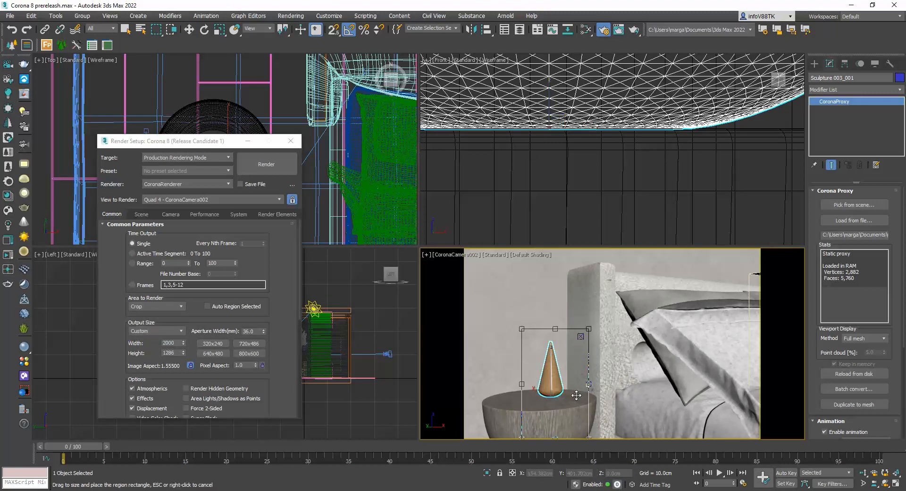
{"action": "left_click_drag", "start_coordinate": [522, 329], "coordinate": [511, 317]}
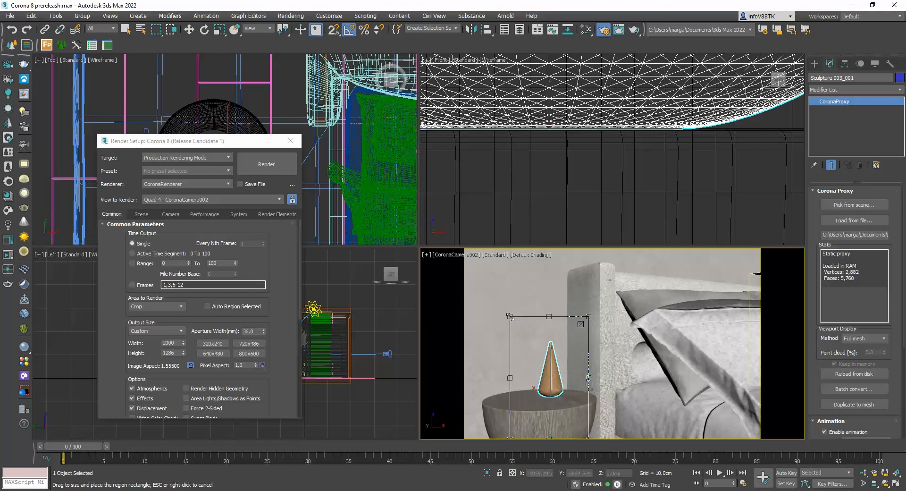
Step: Render the cropped camera view, cancel the render once the sculpture is clear, and close the Corona error messages
{"action": "left_click", "coordinate": [265, 165]}
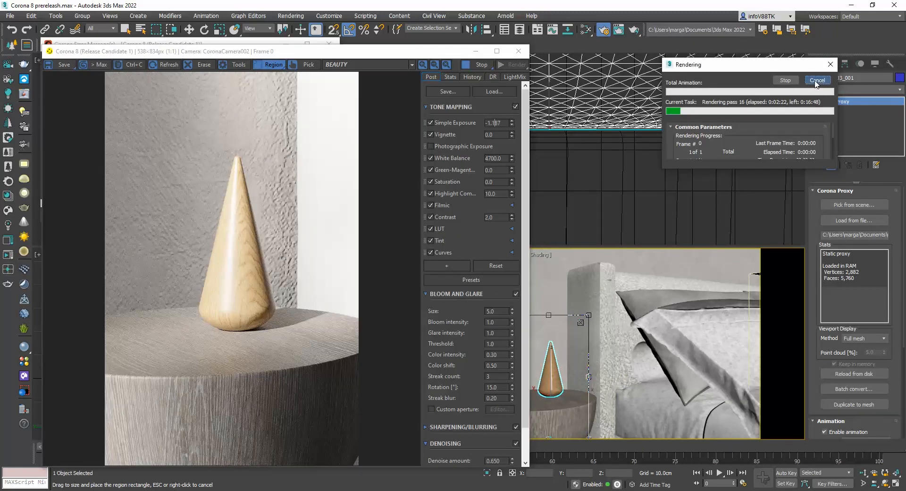
{"action": "left_click", "coordinate": [818, 80]}
{"action": "left_click_drag", "start_coordinate": [391, 53], "coordinate": [681, 48]}
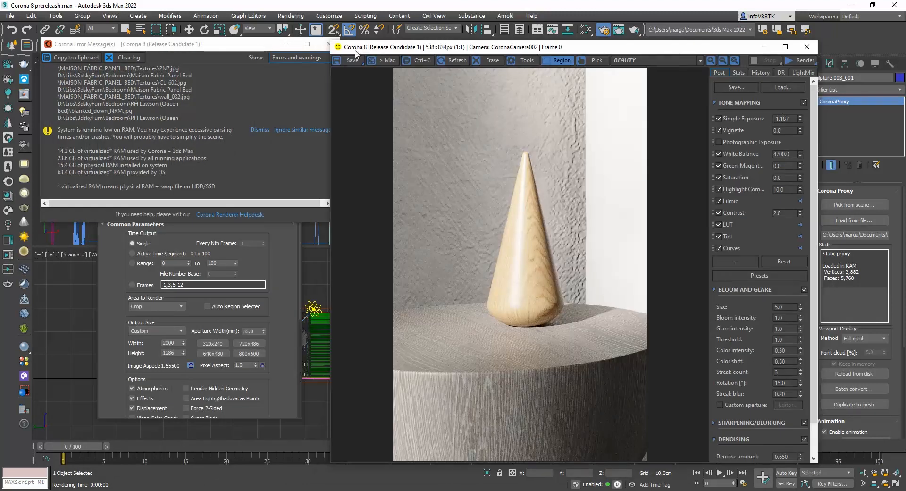
{"action": "left_click", "coordinate": [329, 44]}
Step: Apply the Wood 13-11 100cm material from Cosmos to the sculpture, closing the frame buffer and render settings
{"action": "left_click", "coordinate": [6, 209]}
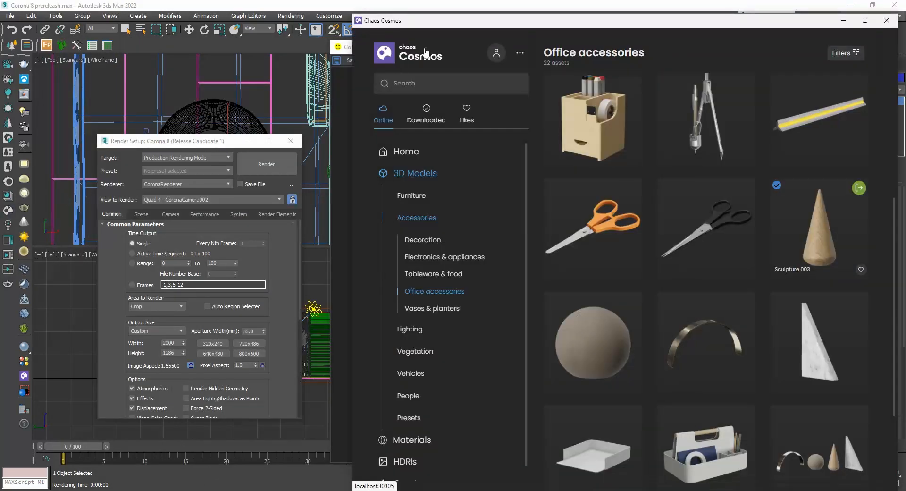
{"action": "left_click", "coordinate": [417, 441]}
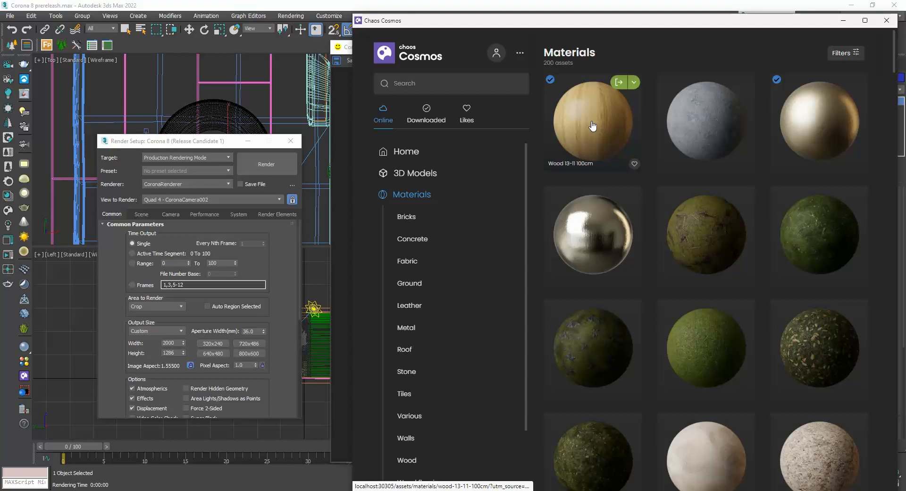
{"action": "left_click_drag", "start_coordinate": [593, 26], "coordinate": [78, 94]}
{"action": "left_click", "coordinate": [808, 47]}
{"action": "left_click", "coordinate": [292, 141]}
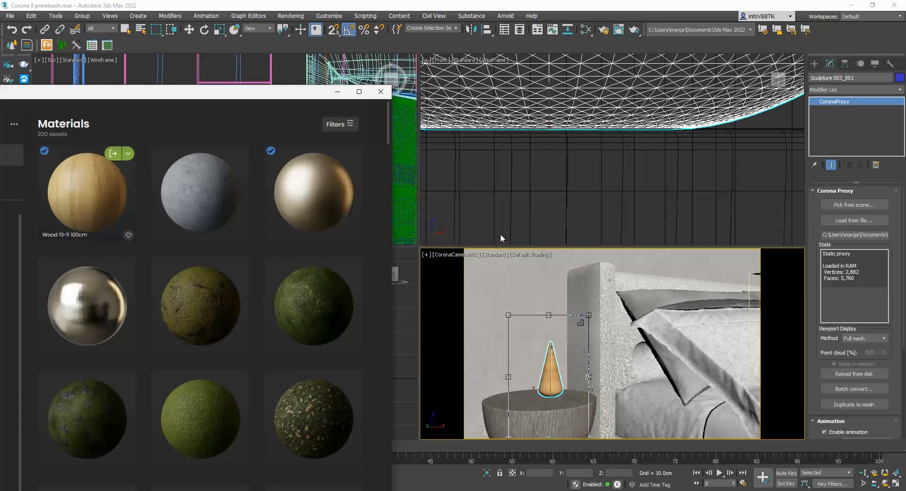
Step: Render the cropped view again to check the sculpture's new wood material, cancel the render and close the frame buffer
{"action": "left_click", "coordinate": [633, 30]}
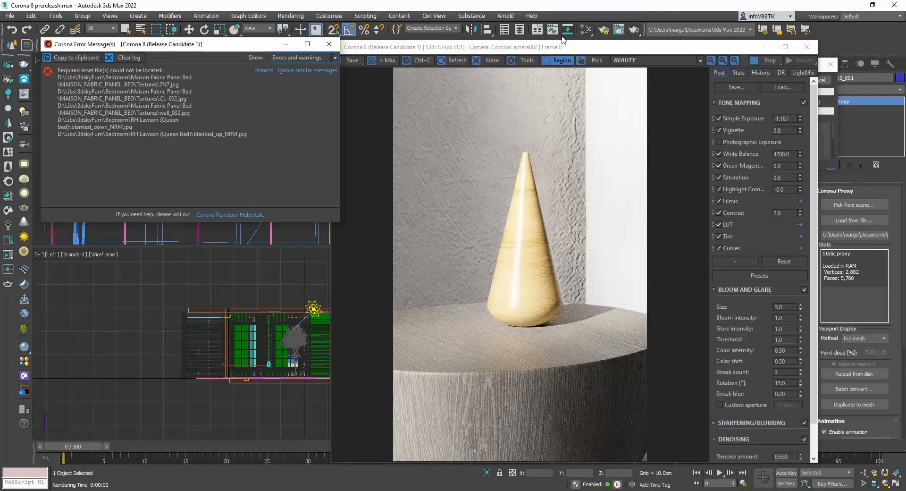
{"action": "left_click_drag", "start_coordinate": [568, 48], "coordinate": [278, 40]}
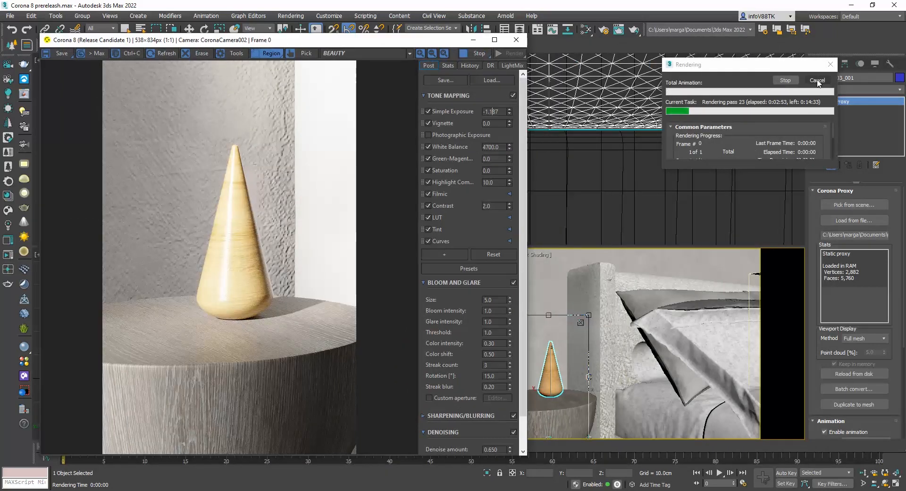
{"action": "left_click", "coordinate": [817, 81]}
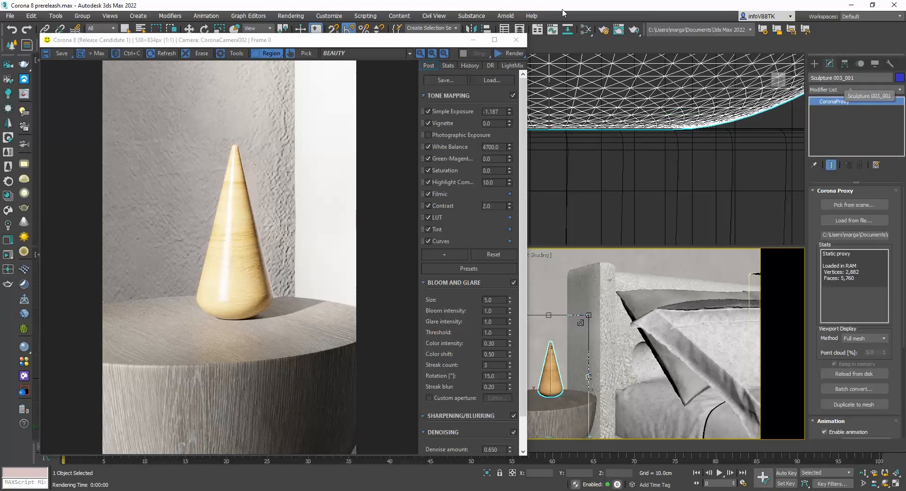
{"action": "left_click", "coordinate": [517, 39]}
{"action": "left_click", "coordinate": [301, 69]}
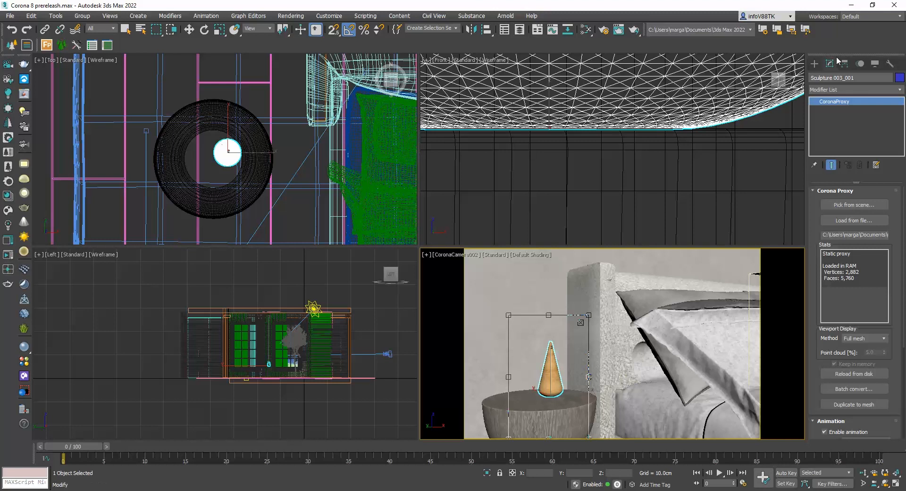
Step: Create a box about 12.8 cm long, 5.6 cm wide and 28.9 cm high over the bedside table in the Top view
{"action": "left_click", "coordinate": [814, 64]}
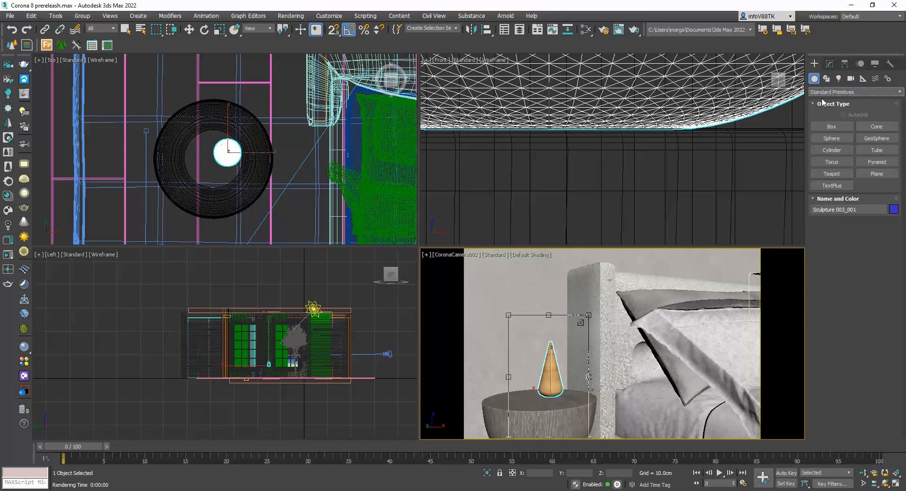
{"action": "left_click", "coordinate": [836, 127]}
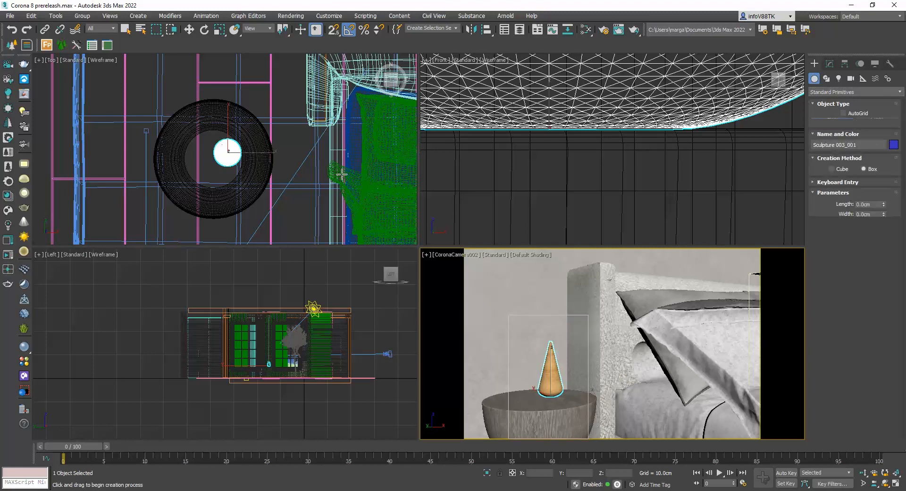
{"action": "left_click_drag", "start_coordinate": [208, 127], "coordinate": [228, 175]}
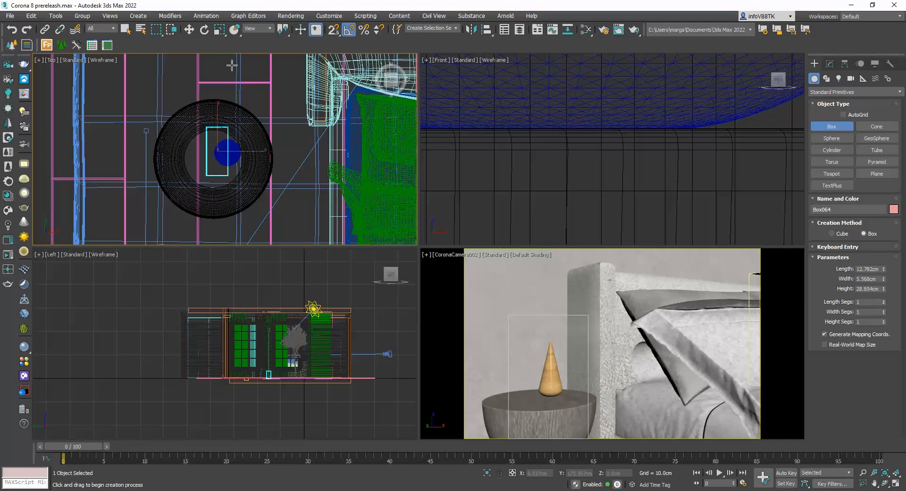
Step: Raise the box to a Z of about 48.7 cm and shift it to an X of about 4.4 cm, overlapping part of the sculpture
{"action": "left_click", "coordinate": [189, 30]}
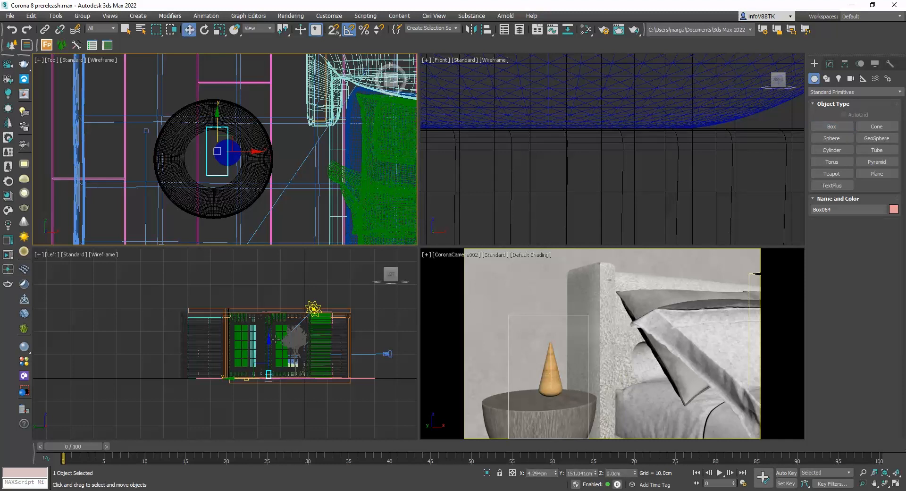
{"action": "scroll", "coordinate": [276, 338], "scroll_direction": "up", "scroll_amount": 8}
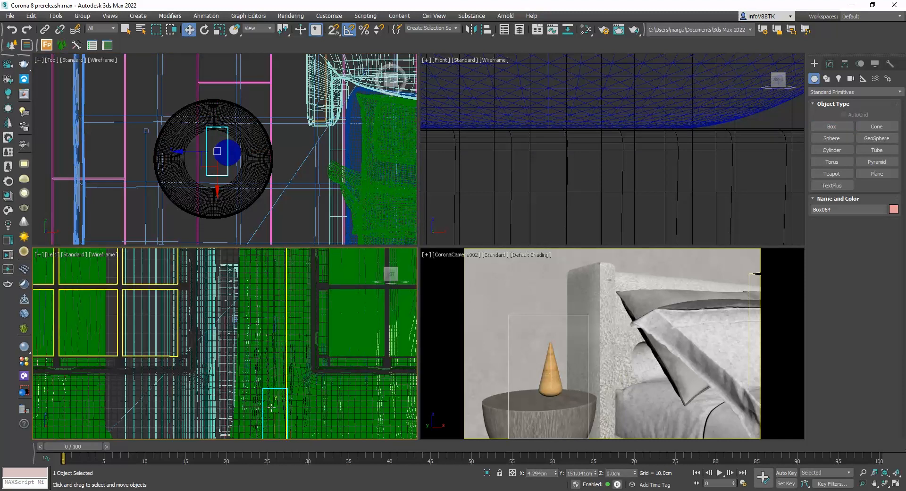
{"action": "left_click_drag", "start_coordinate": [272, 407], "coordinate": [273, 315]}
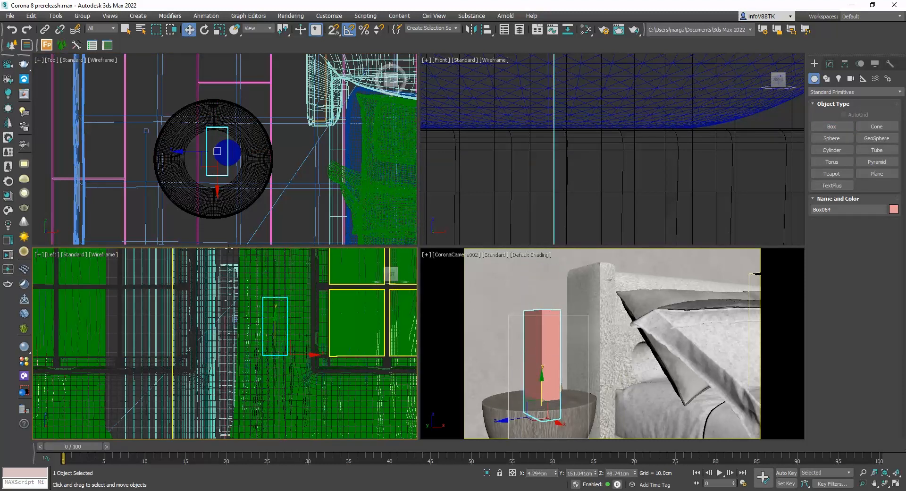
{"action": "right_click", "coordinate": [230, 168]}
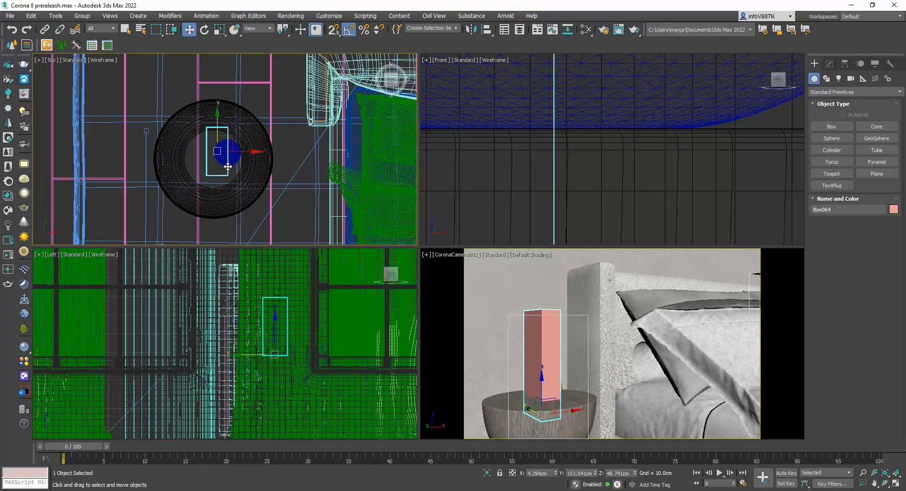
{"action": "scroll", "coordinate": [231, 176], "scroll_direction": "up", "scroll_amount": 4}
{"action": "left_click_drag", "start_coordinate": [231, 127], "coordinate": [232, 127]}
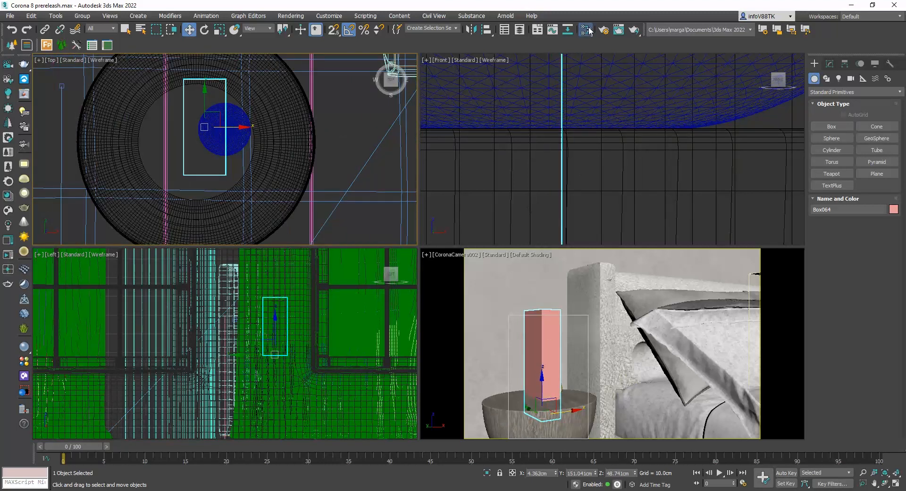
Step: Create a CoronaSlicerMtl in the Slate Material Editor and assign it to the box overlapping the sculpture
{"action": "left_click", "coordinate": [588, 30]}
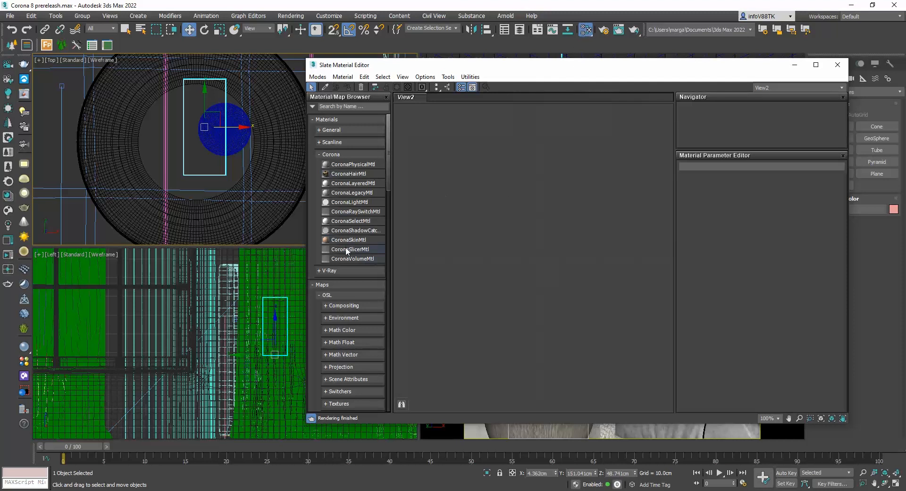
{"action": "left_click_drag", "start_coordinate": [533, 197], "coordinate": [534, 199]}
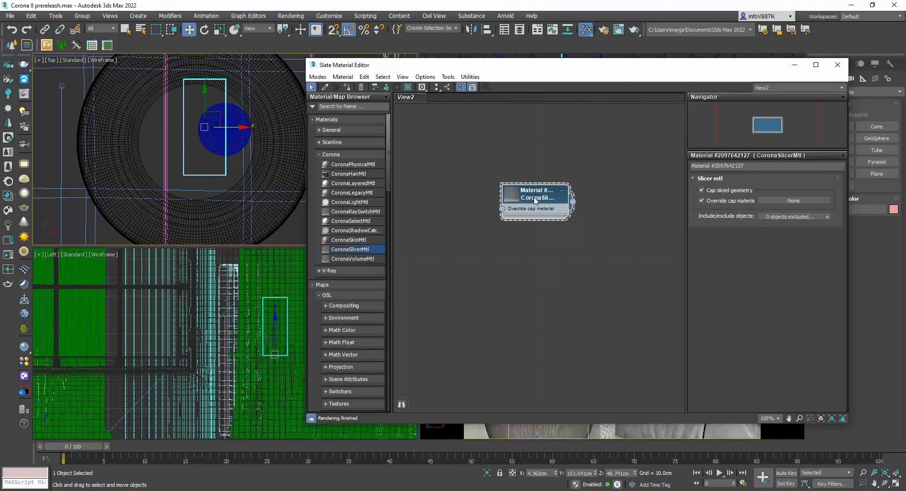
{"action": "left_click_drag", "start_coordinate": [599, 71], "coordinate": [204, 116]}
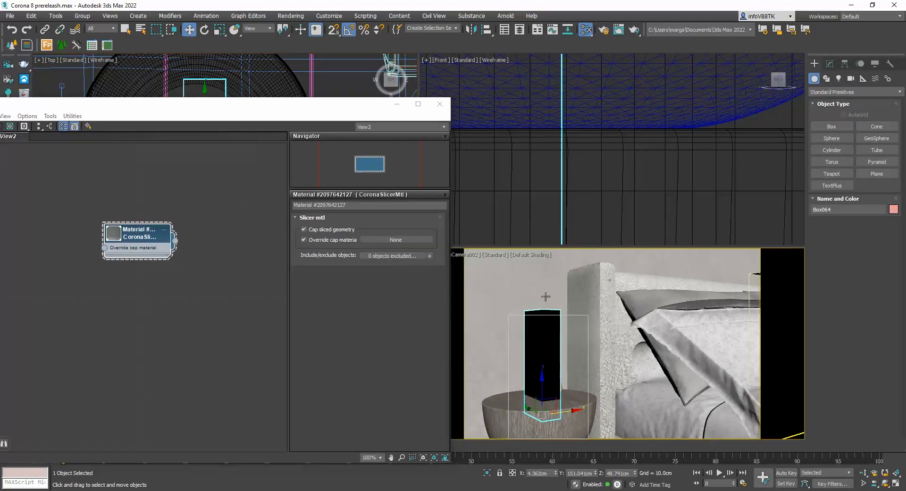
Step: Render the cropped view to check the slicer cut, cancel the render and close the frame buffer and error messages
{"action": "left_click", "coordinate": [634, 30]}
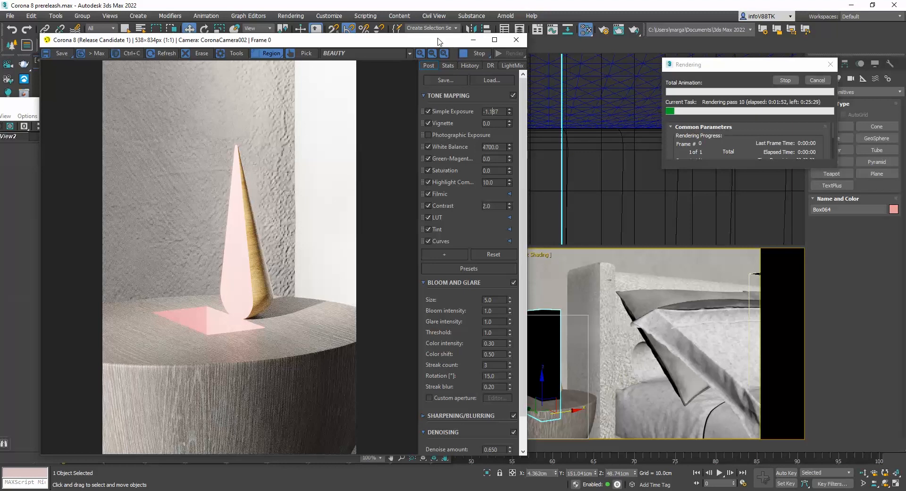
{"action": "left_click", "coordinate": [819, 82]}
{"action": "left_click", "coordinate": [516, 39]}
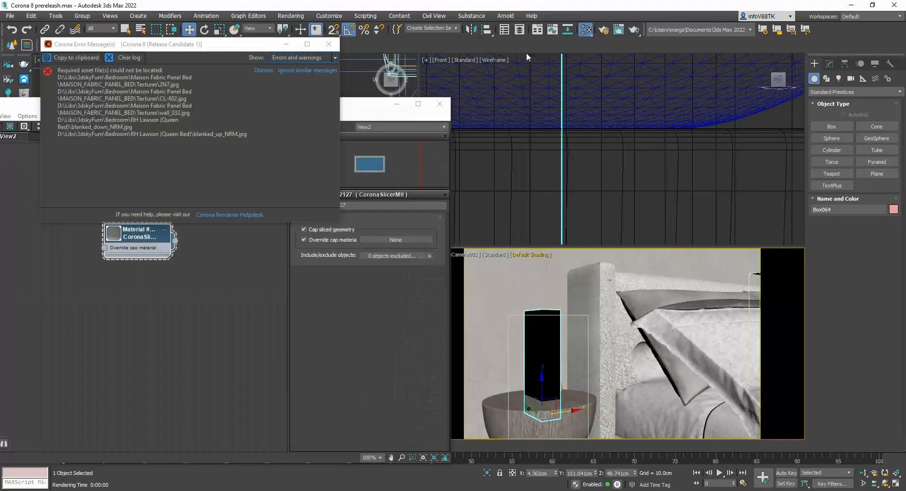
{"action": "left_click", "coordinate": [330, 45]}
Step: Bring the Metal Golden 03 100cm material from Cosmos into the slicer material's Override cap material slot and close the editor
{"action": "left_click_drag", "start_coordinate": [308, 110], "coordinate": [561, 79]}
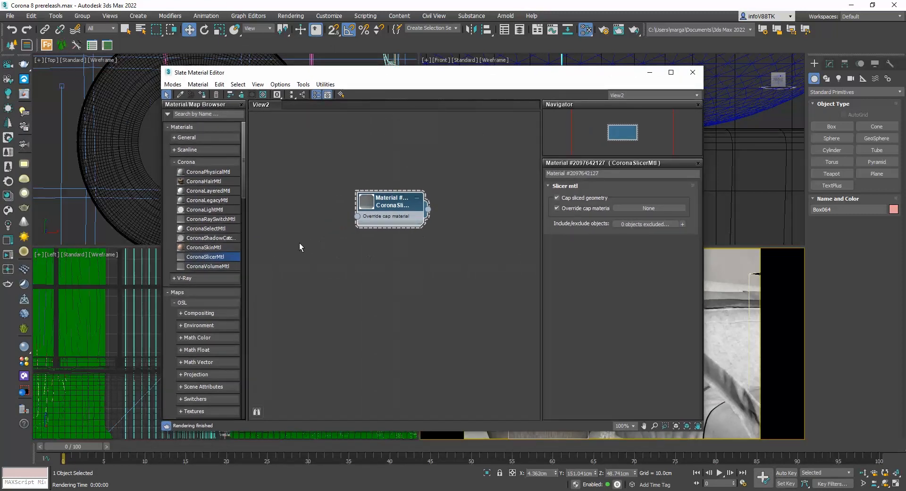
{"action": "left_click_drag", "start_coordinate": [409, 73], "coordinate": [621, 81]}
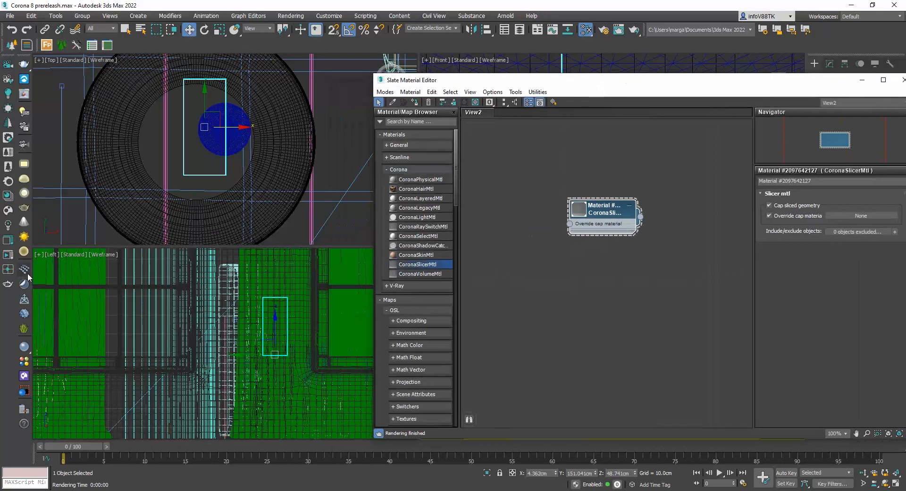
{"action": "left_click", "coordinate": [8, 211]}
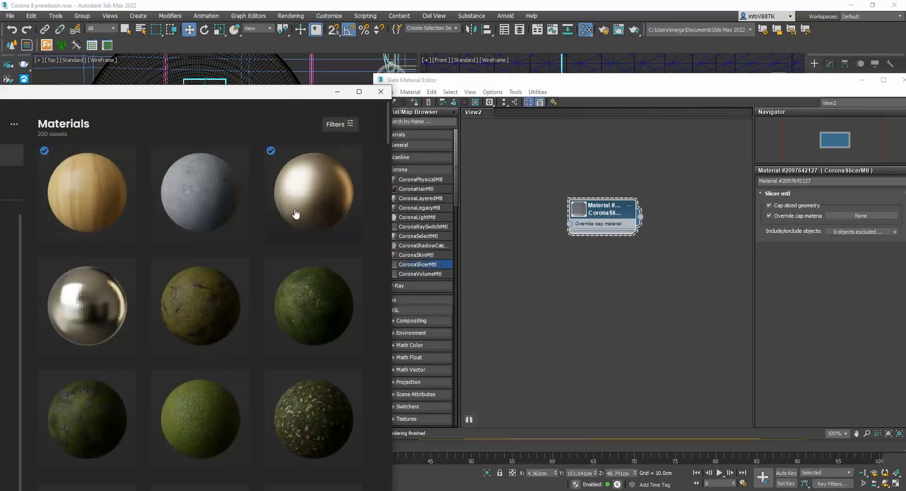
{"action": "mouse_move", "coordinate": [301, 192]}
{"action": "left_click_drag", "start_coordinate": [300, 188], "coordinate": [528, 280]}
{"action": "middle_click_drag", "start_coordinate": [523, 271], "coordinate": [536, 229]}
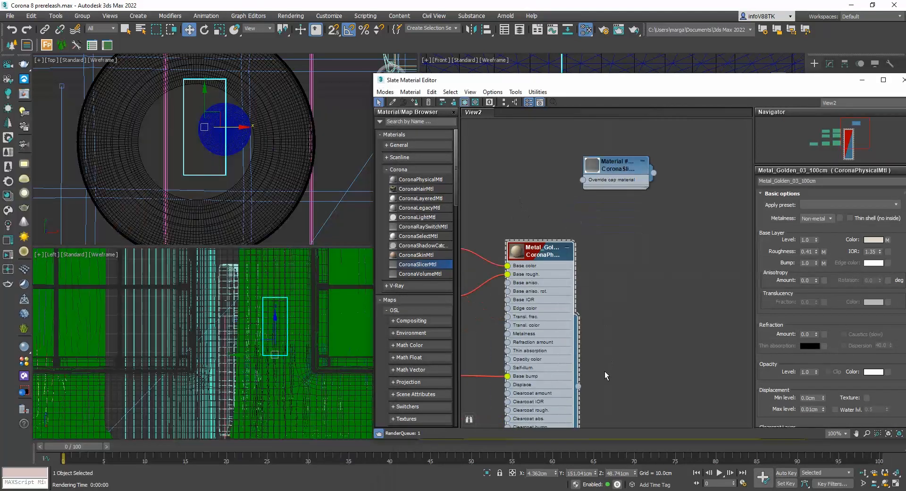
{"action": "left_click_drag", "start_coordinate": [579, 387], "coordinate": [583, 179]}
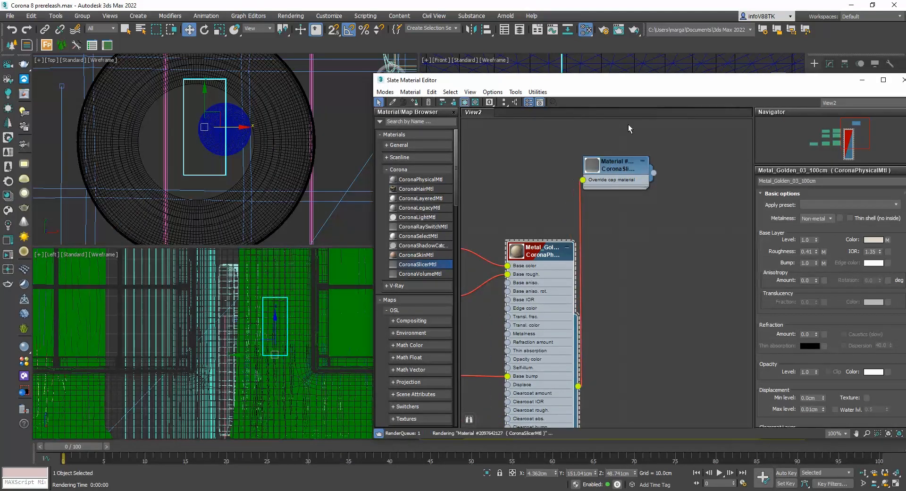
{"action": "left_click_drag", "start_coordinate": [634, 88], "coordinate": [212, 125]}
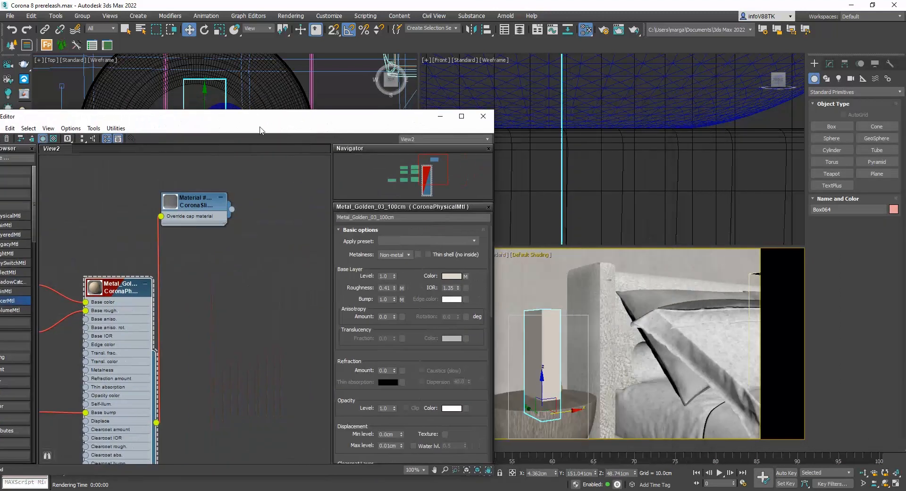
{"action": "left_click", "coordinate": [483, 116]}
Step: Render the cropped view to check the golden metal cap on the cut faces, stop the render and close the frame buffer
{"action": "left_click", "coordinate": [633, 30]}
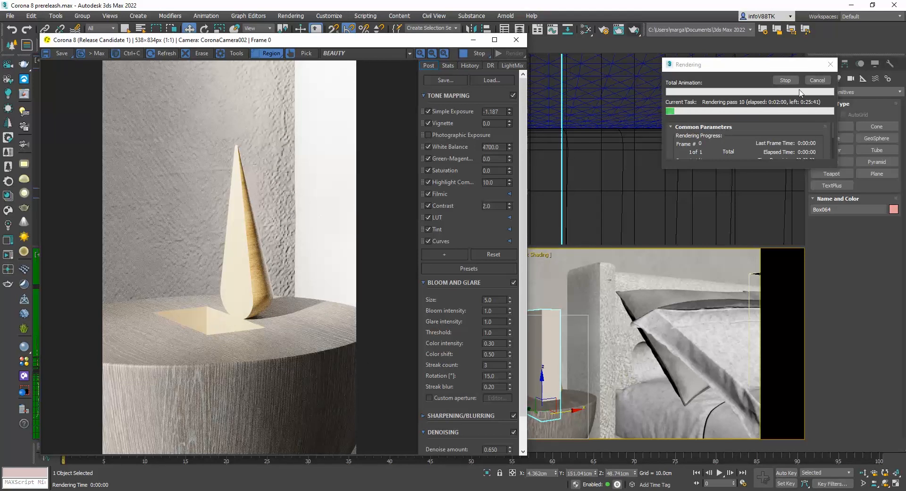
{"action": "left_click", "coordinate": [786, 82]}
{"action": "left_click", "coordinate": [516, 39]}
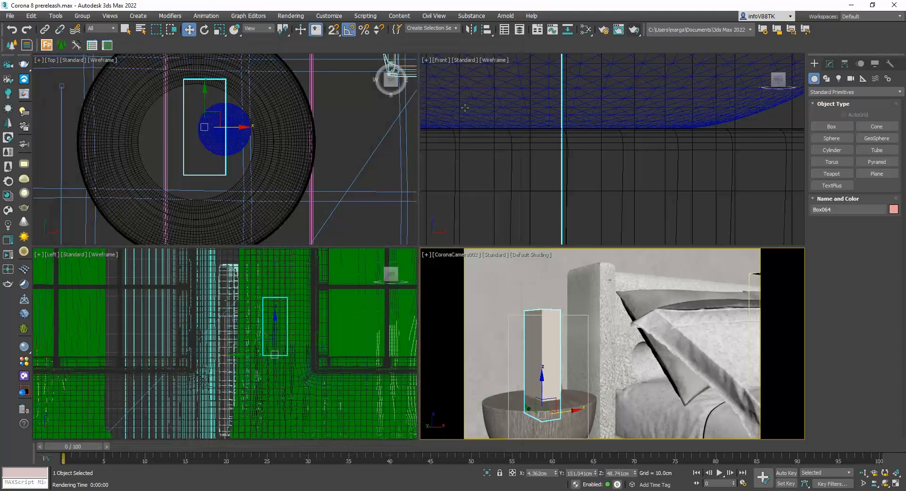
Step: Exclude the bedside table from the CoronaSlicerMtl's slicing by adding it to the Include/exclude objects list
{"action": "key", "text": "m"}
{"action": "double_click", "coordinate": [196, 204]}
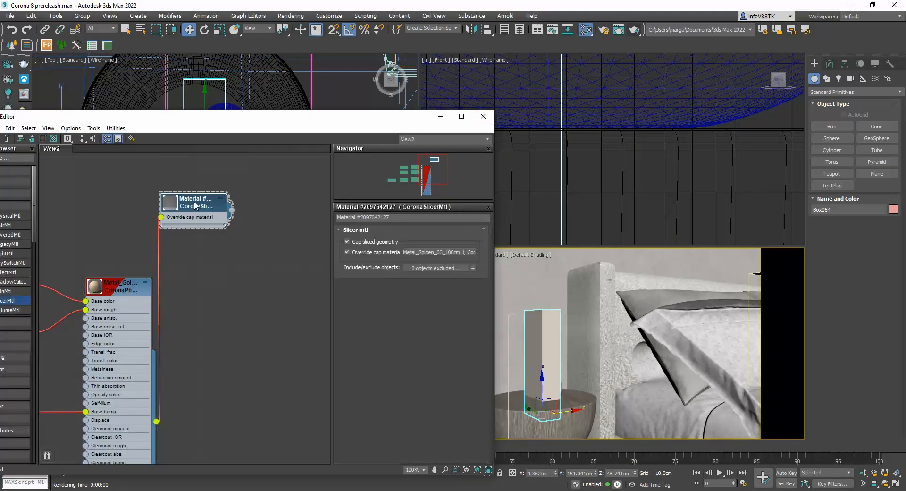
{"action": "left_click", "coordinate": [551, 422]}
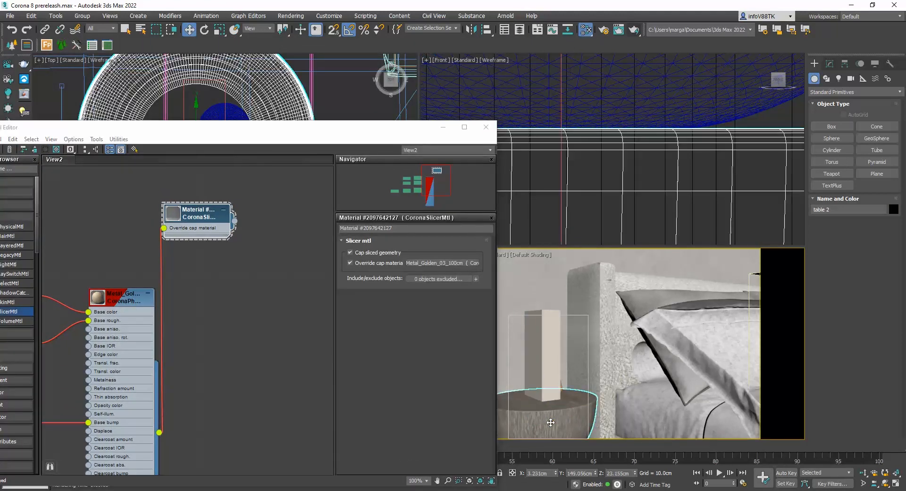
{"action": "left_click", "coordinate": [476, 278]}
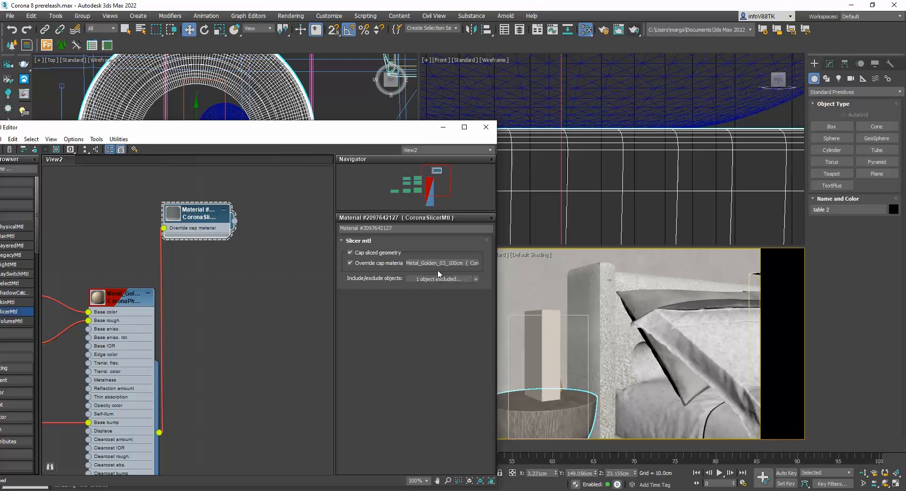
Step: Render the cropped view to check the slicing with the table excluded, cancel the render and close the frame buffer
{"action": "left_click", "coordinate": [633, 29]}
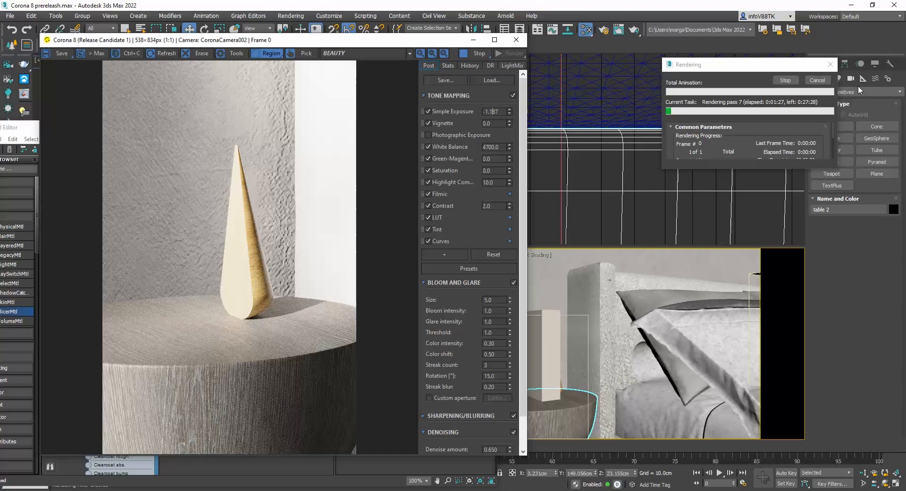
{"action": "left_click", "coordinate": [810, 82]}
{"action": "left_click", "coordinate": [516, 39]}
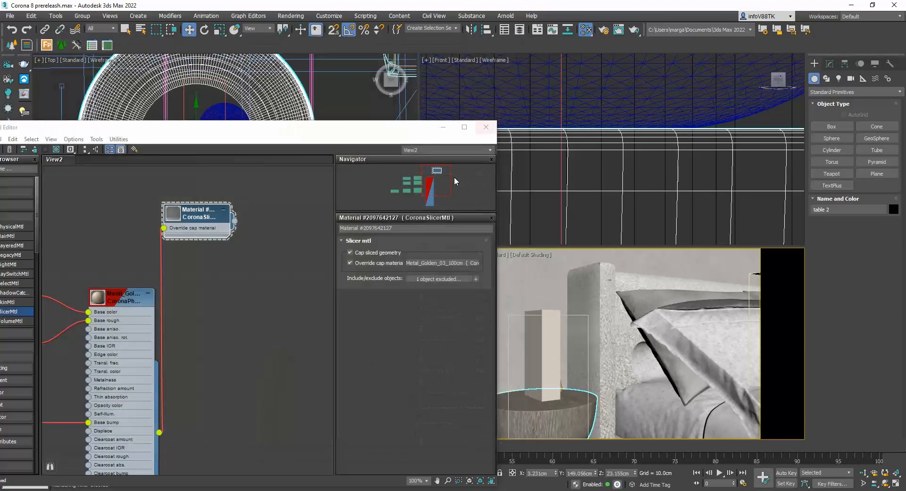
Step: Test-render the slice with Cap sliced geometry turned off, restoring the option and closing the material editor
{"action": "left_click", "coordinate": [350, 253]}
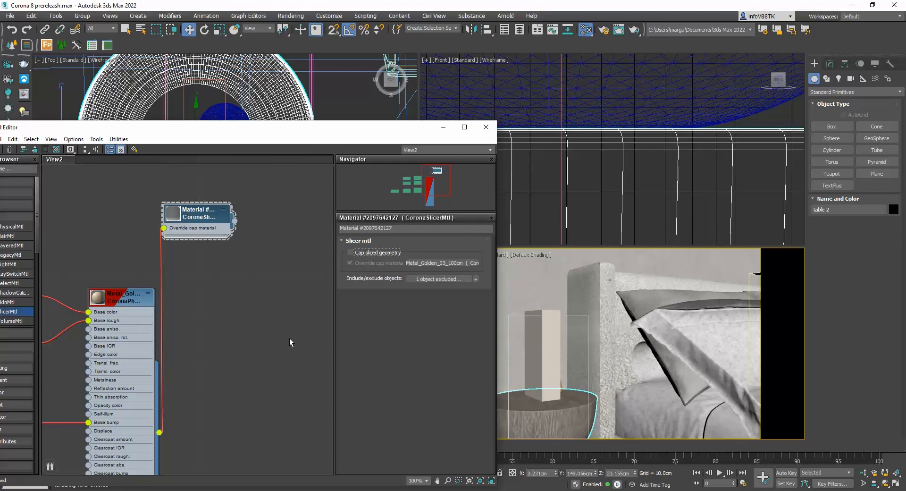
{"action": "left_click", "coordinate": [634, 29]}
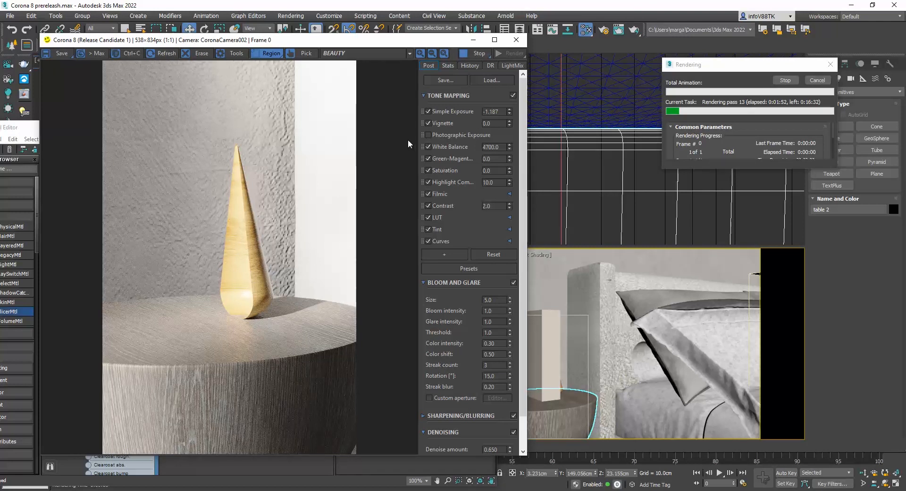
{"action": "left_click", "coordinate": [822, 81]}
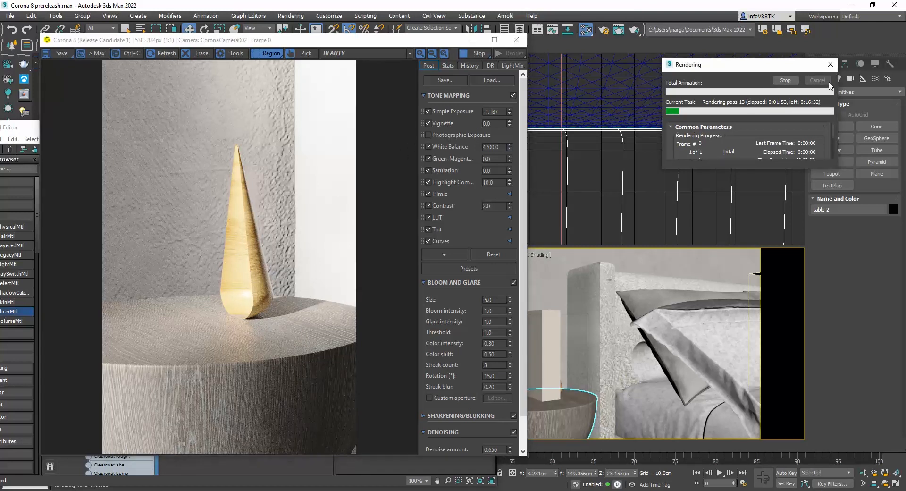
{"action": "left_click", "coordinate": [517, 40]}
{"action": "left_click", "coordinate": [352, 252]}
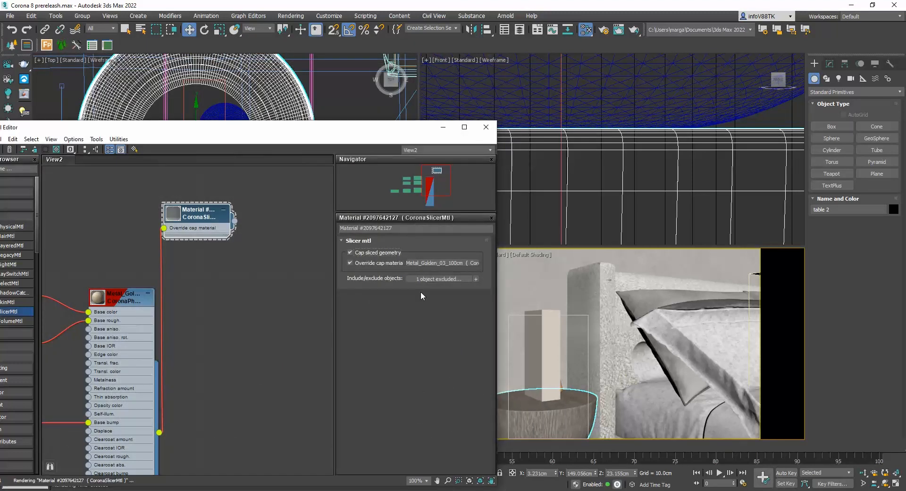
{"action": "left_click", "coordinate": [486, 126]}
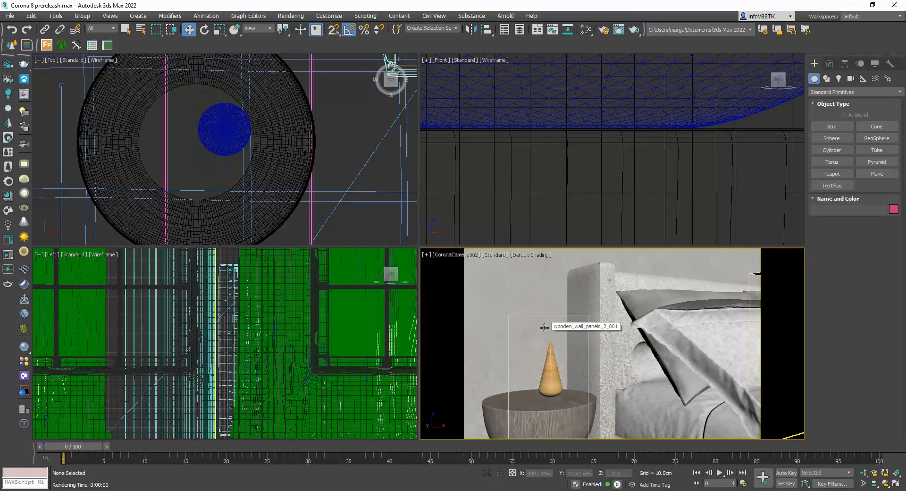
Step: Unhide the Pebbles group by name
{"action": "right_click", "coordinate": [545, 325]}
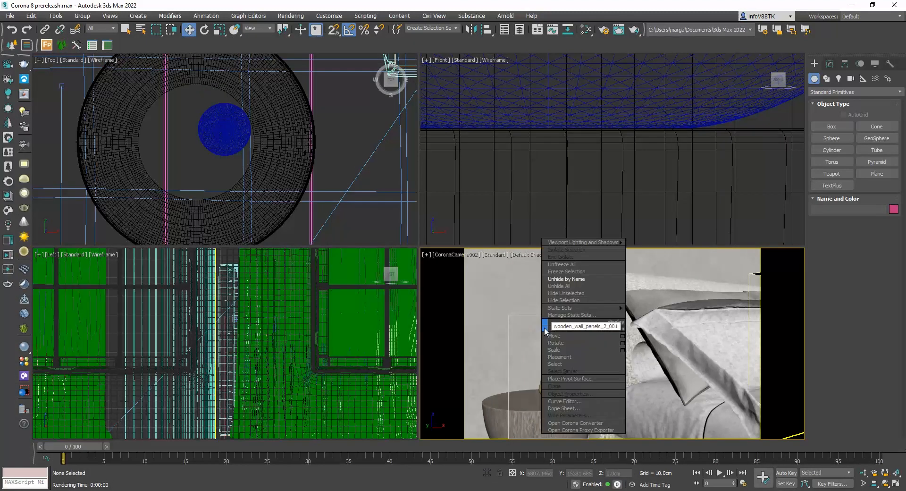
{"action": "left_click", "coordinate": [567, 279]}
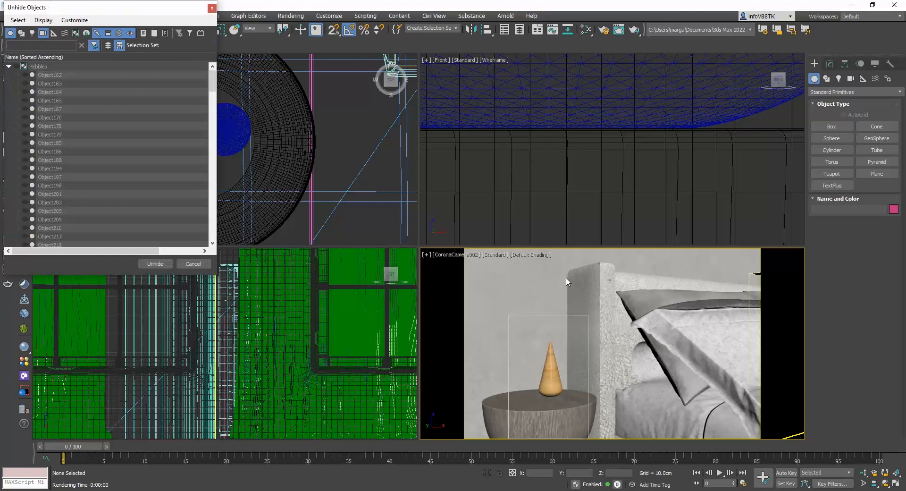
{"action": "left_click", "coordinate": [9, 67]}
{"action": "left_click", "coordinate": [26, 67]}
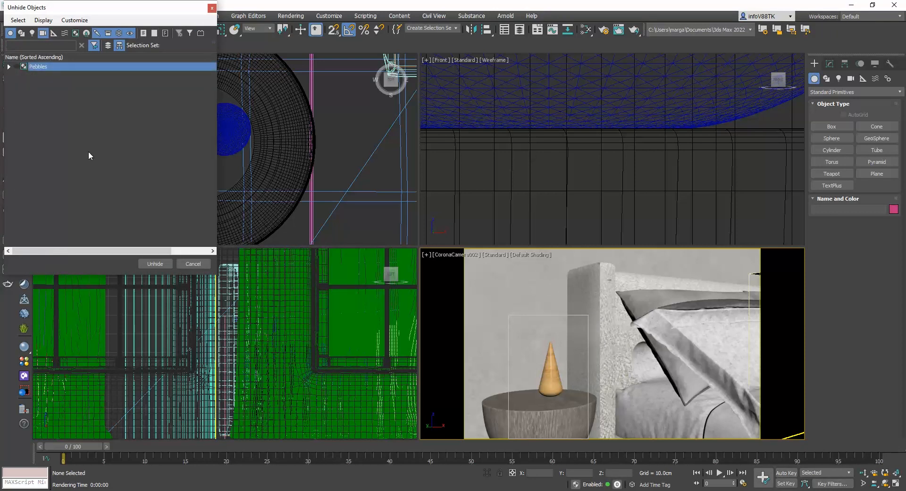
{"action": "left_click", "coordinate": [154, 263]}
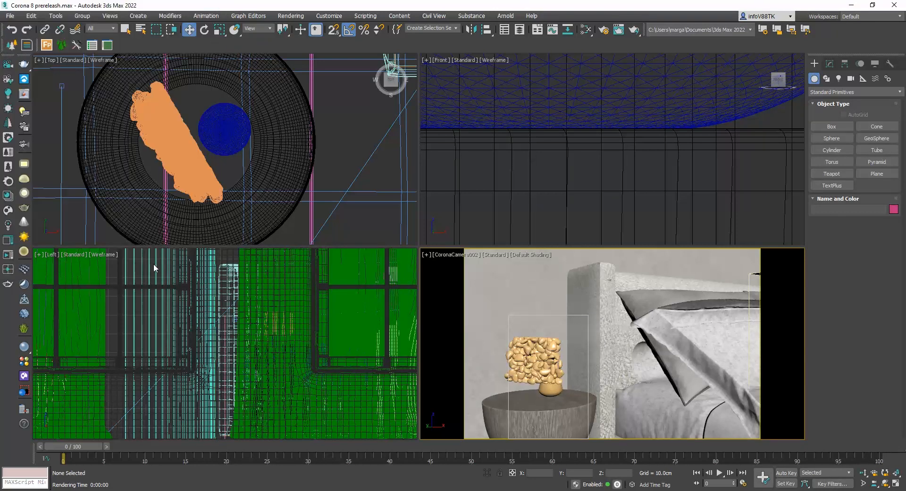
Step: Move the Pebbles group over the sculpture to about X -1.6, Y 159.1 and Z 62.6 cm
{"action": "left_click", "coordinate": [542, 367]}
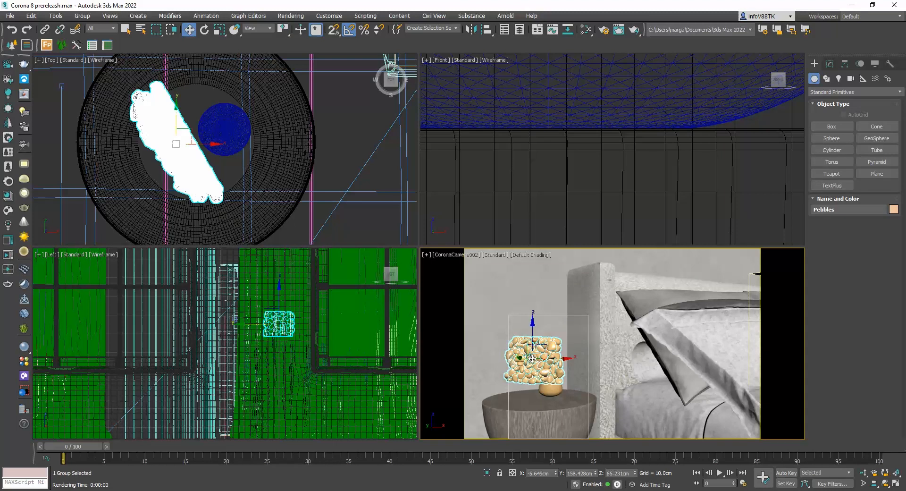
{"action": "left_click_drag", "start_coordinate": [533, 331], "coordinate": [539, 338]}
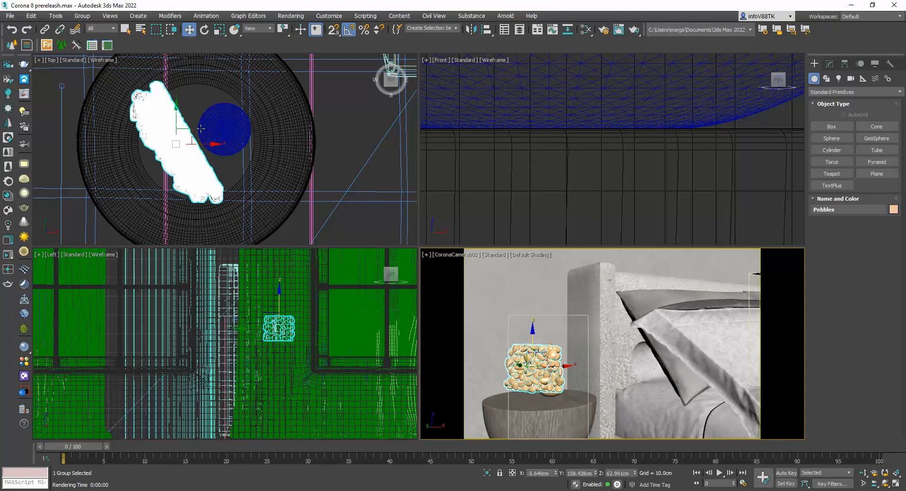
{"action": "left_click_drag", "start_coordinate": [191, 134], "coordinate": [220, 128]}
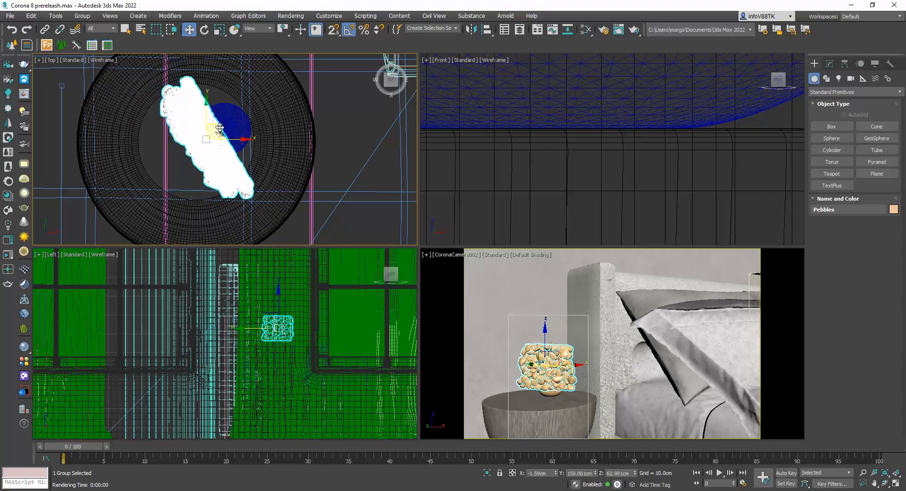
{"action": "left_click", "coordinate": [548, 363]}
{"action": "left_click_drag", "start_coordinate": [545, 336], "coordinate": [544, 337]}
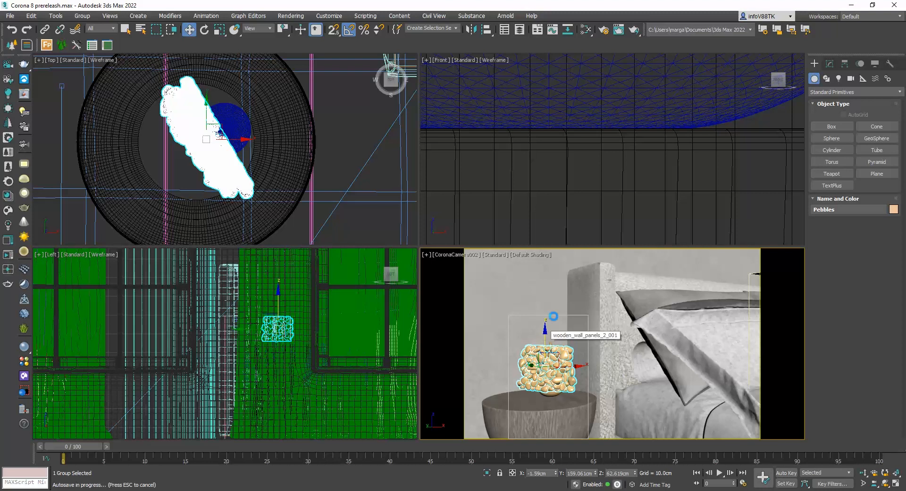
Step: Render the cropped view to check the pebble-shaped cuts in the sculpture, cancel the render and close the frame buffer
{"action": "left_click", "coordinate": [635, 31]}
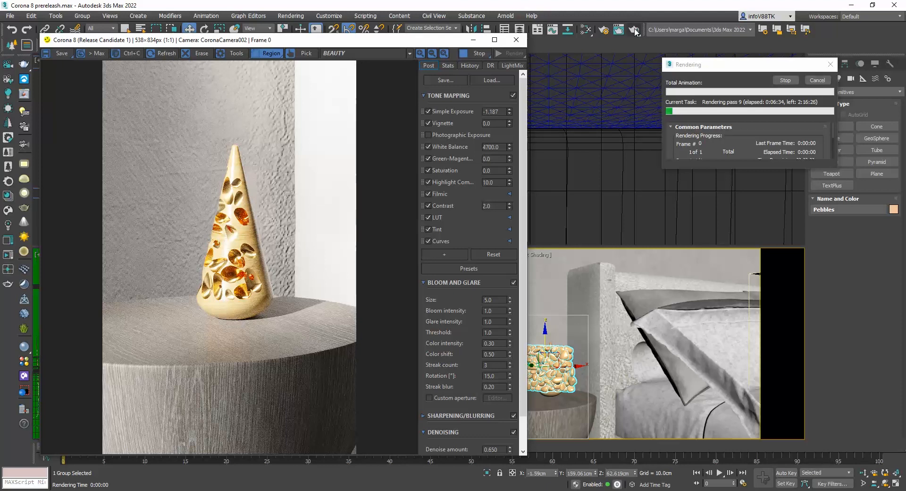
{"action": "left_click", "coordinate": [819, 81]}
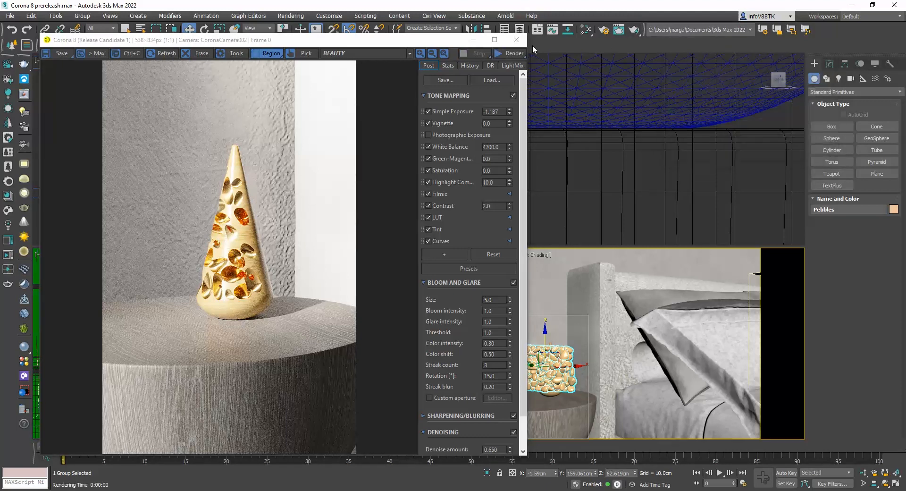
{"action": "left_click", "coordinate": [517, 40]}
Step: Hide the Pebbles group and delete the sculpture from the bedside table
{"action": "right_click", "coordinate": [537, 364]}
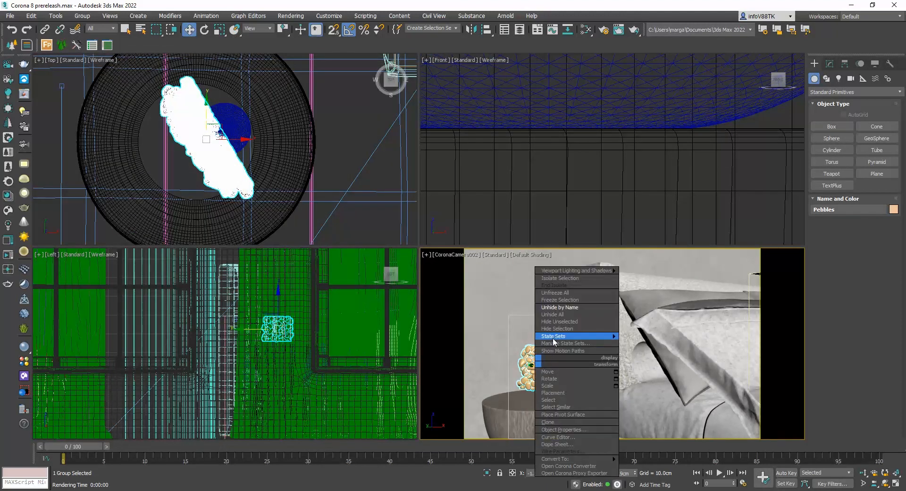
{"action": "left_click", "coordinate": [552, 329]}
{"action": "left_click", "coordinate": [545, 377]}
{"action": "key", "text": "Delete"}
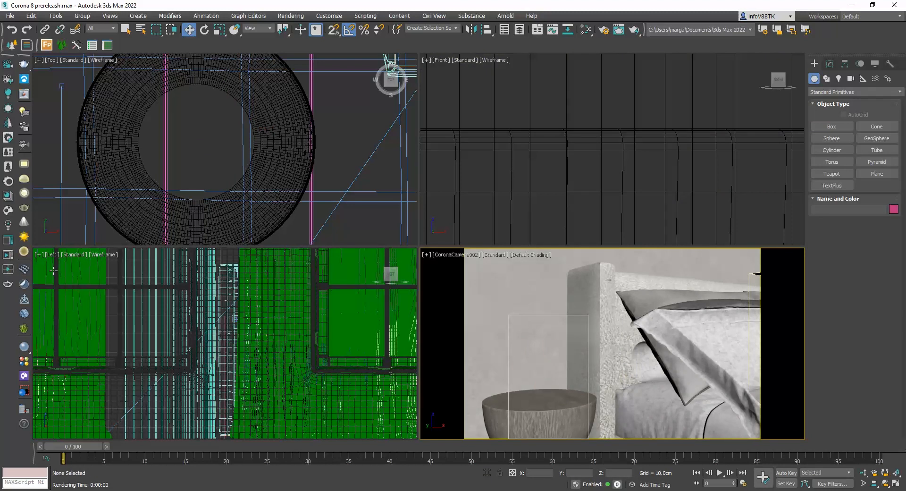
Step: Open the Chaos Cosmos browser and look through the Tableware & food category of the 3D model accessories
{"action": "left_click", "coordinate": [11, 212]}
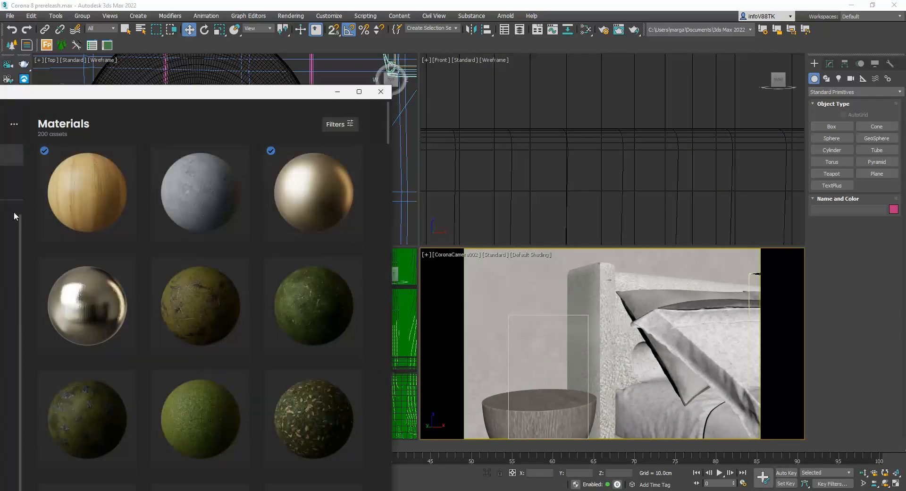
{"action": "left_click_drag", "start_coordinate": [33, 91], "coordinate": [299, 34]}
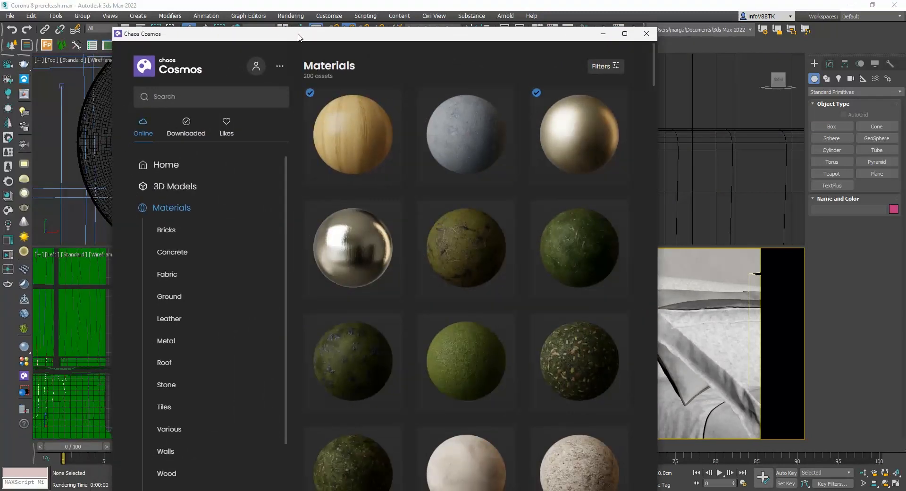
{"action": "left_click", "coordinate": [166, 188]}
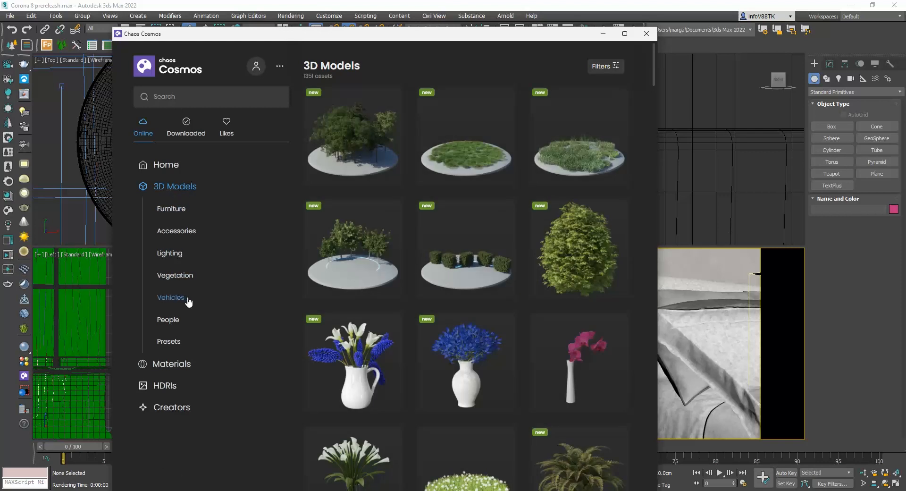
{"action": "left_click", "coordinate": [185, 235]}
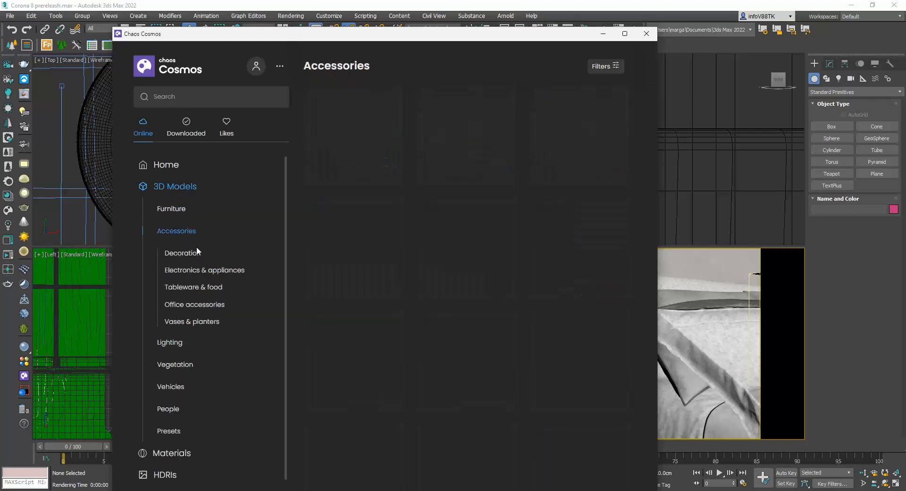
{"action": "left_click", "coordinate": [220, 287]}
{"action": "scroll", "coordinate": [397, 292], "scroll_direction": "down", "scroll_amount": 10}
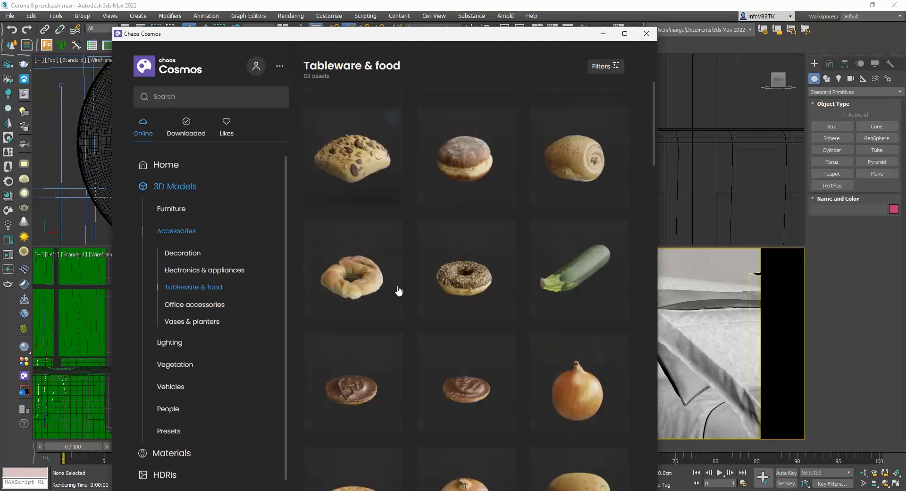
{"action": "scroll", "coordinate": [395, 281], "scroll_direction": "down", "scroll_amount": 5}
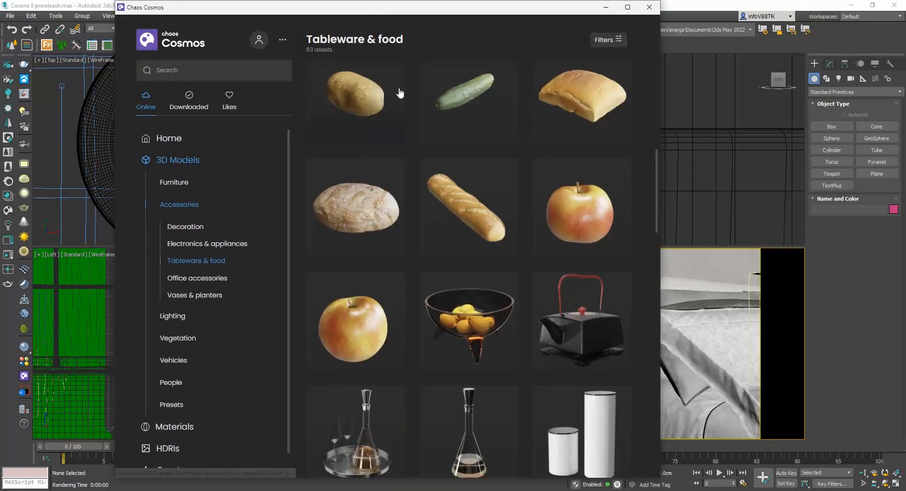
{"action": "scroll", "coordinate": [469, 217], "scroll_direction": "down", "scroll_amount": 10}
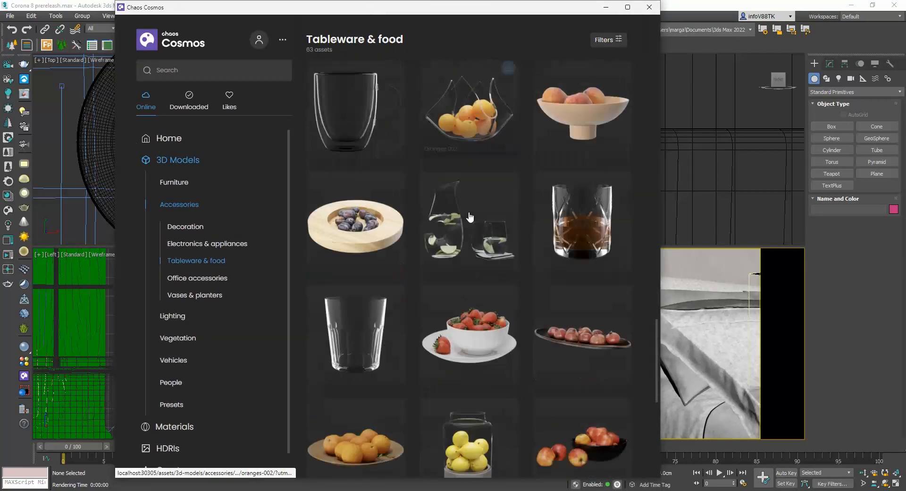
{"action": "scroll", "coordinate": [470, 217], "scroll_direction": "down", "scroll_amount": 6}
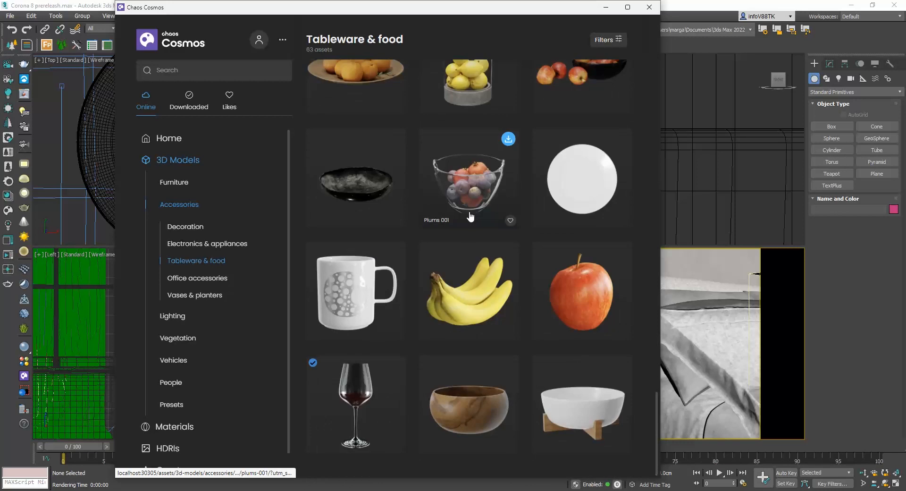
Step: Import the Glass 002 wine glass into the top view over the bedside table and close Chaos Cosmos
{"action": "left_click_drag", "start_coordinate": [327, 11], "coordinate": [543, 15]}
{"action": "left_click_drag", "start_coordinate": [554, 393], "coordinate": [199, 143]}
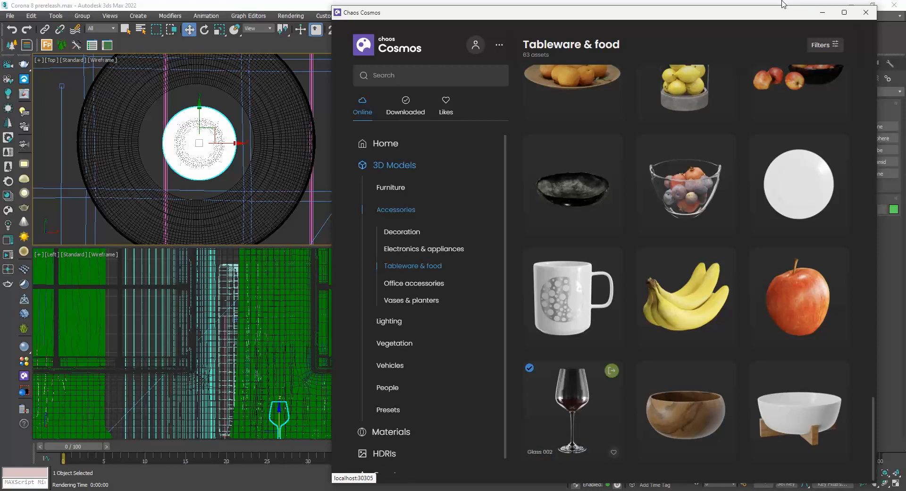
{"action": "left_click", "coordinate": [866, 12]}
Step: Move the wine glass onto the bedside table's top surface at about X 0.8, Y 142.6 and Z 54.0 cm
{"action": "middle_click", "coordinate": [576, 151]}
{"action": "scroll", "coordinate": [576, 147], "scroll_direction": "down", "scroll_amount": 10}
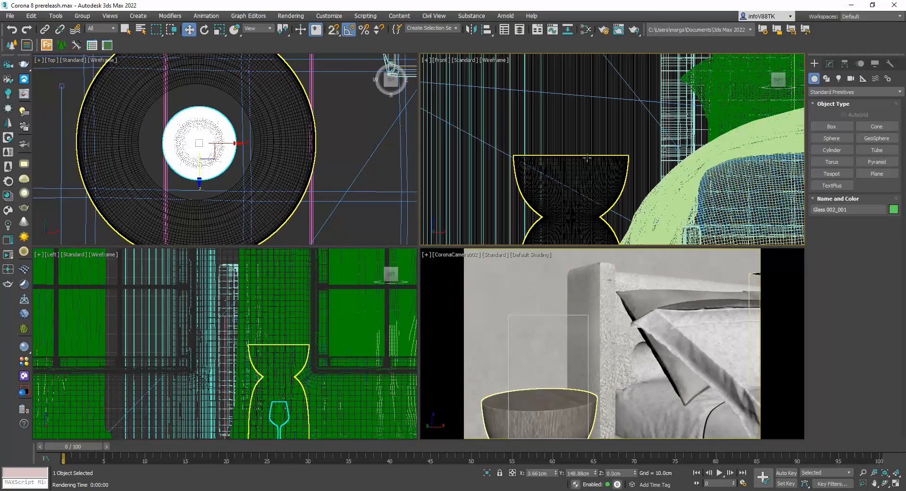
{"action": "left_click_drag", "start_coordinate": [584, 183], "coordinate": [603, 152]}
{"action": "scroll", "coordinate": [582, 150], "scroll_direction": "up", "scroll_amount": 15}
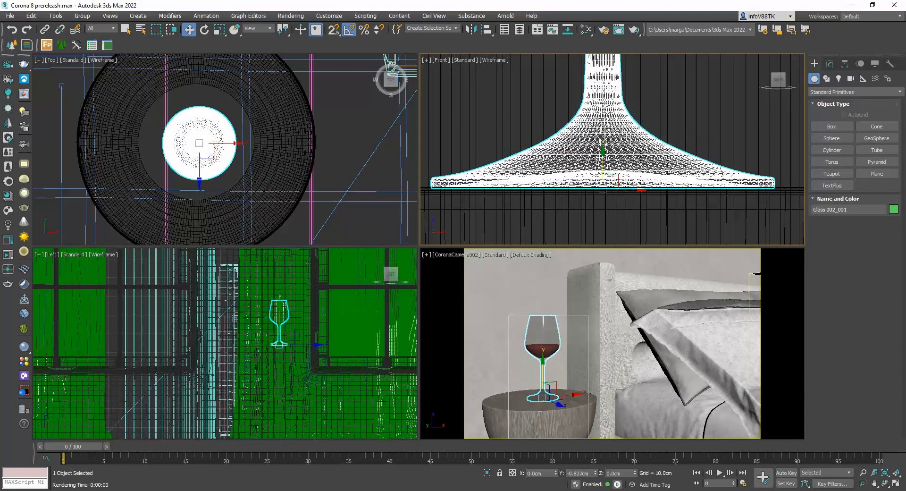
{"action": "right_click", "coordinate": [276, 129]}
{"action": "left_click_drag", "start_coordinate": [210, 129], "coordinate": [190, 176]}
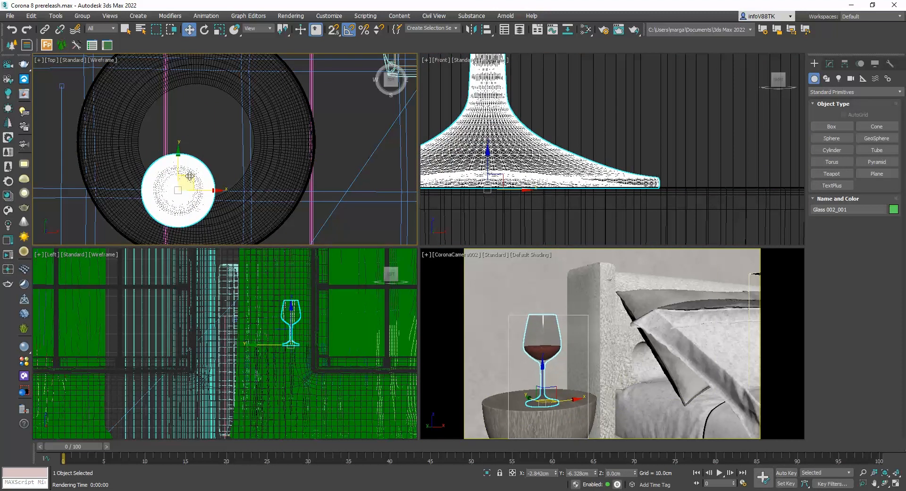
Step: Switch the camera viewport to CoronaCamera003 and maximize it
{"action": "left_click", "coordinate": [474, 255]}
{"action": "mouse_move", "coordinate": [477, 265]}
{"action": "left_click", "coordinate": [620, 286]}
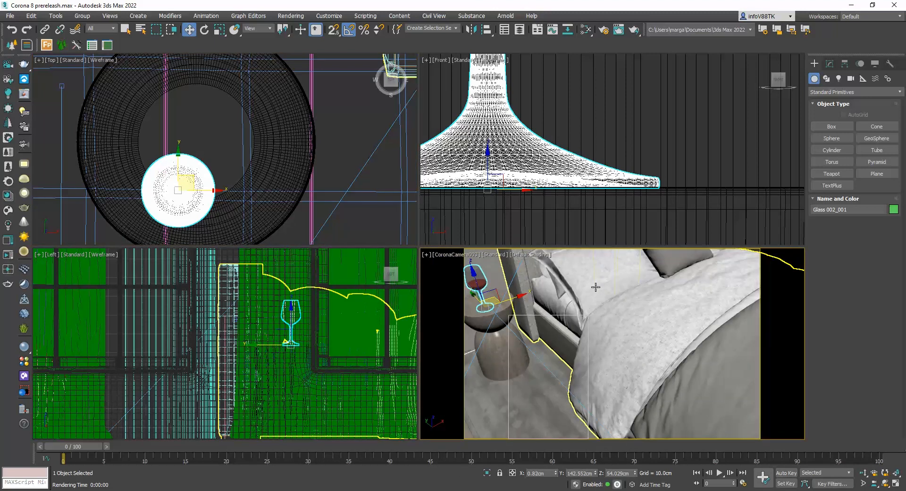
{"action": "left_click", "coordinate": [896, 483]}
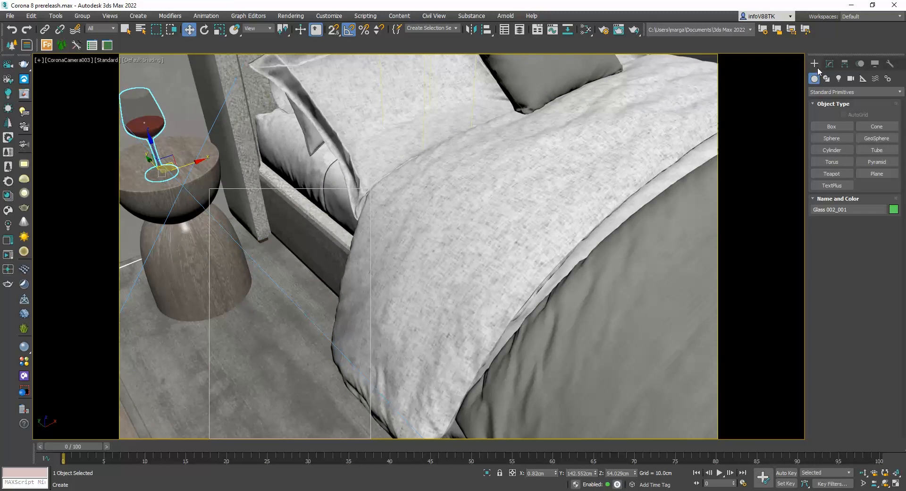
Step: Create a Corona decal on the floor beside the bedside table, move it to about Y 101.0 and Z 22.2 cm, and restore the four-viewport layout
{"action": "left_click", "coordinate": [823, 92]}
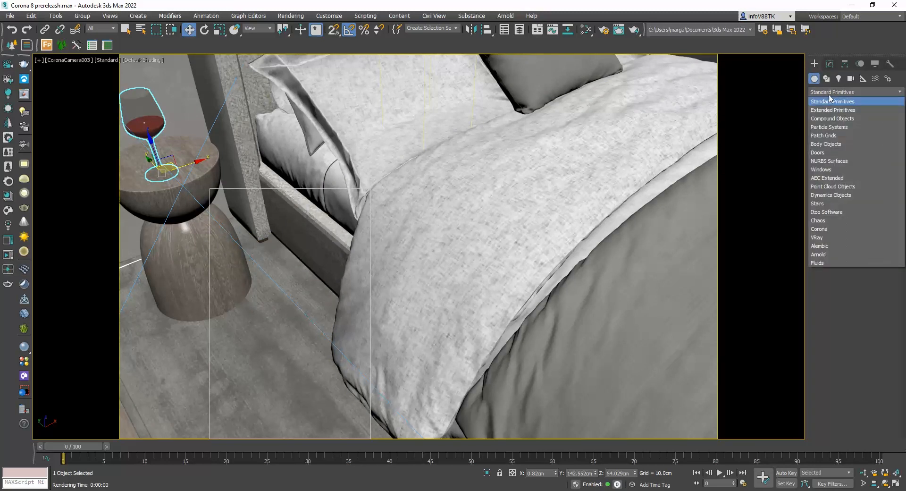
{"action": "left_click", "coordinate": [819, 229]}
{"action": "left_click", "coordinate": [834, 127]}
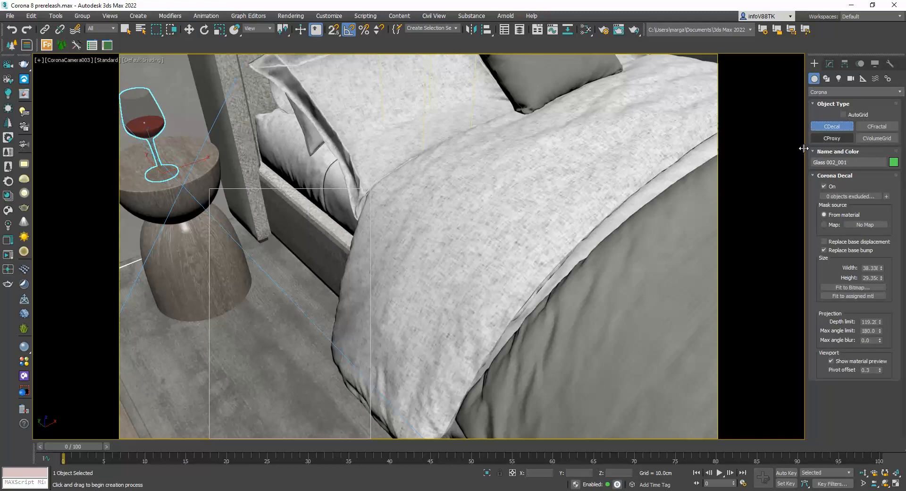
{"action": "left_click_drag", "start_coordinate": [248, 313], "coordinate": [232, 420]}
{"action": "left_click", "coordinate": [189, 29]}
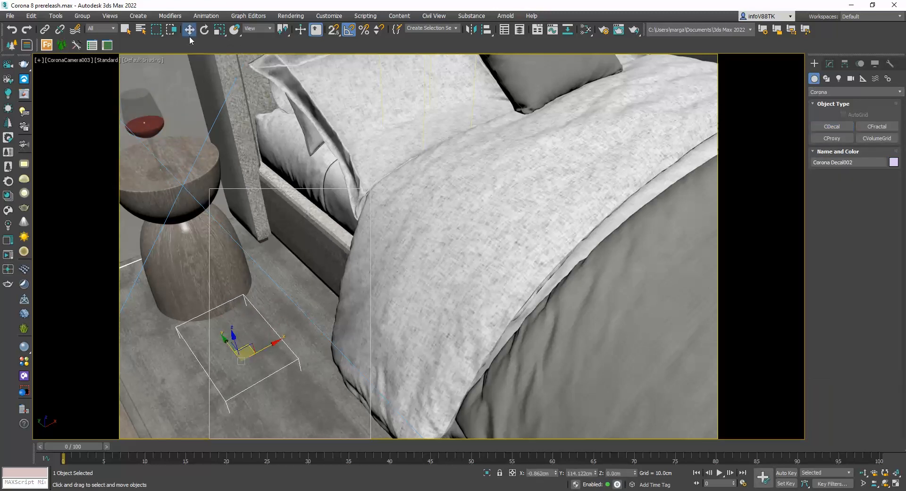
{"action": "mouse_move", "coordinate": [234, 337]}
{"action": "left_mouse_down"}
{"action": "mouse_move", "coordinate": [231, 264]}
{"action": "mouse_move", "coordinate": [198, 248]}
{"action": "mouse_move", "coordinate": [220, 286]}
{"action": "mouse_move", "coordinate": [211, 303]}
{"action": "mouse_move", "coordinate": [232, 323]}
{"action": "left_mouse_up"}
{"action": "key", "text": "alt+w"}
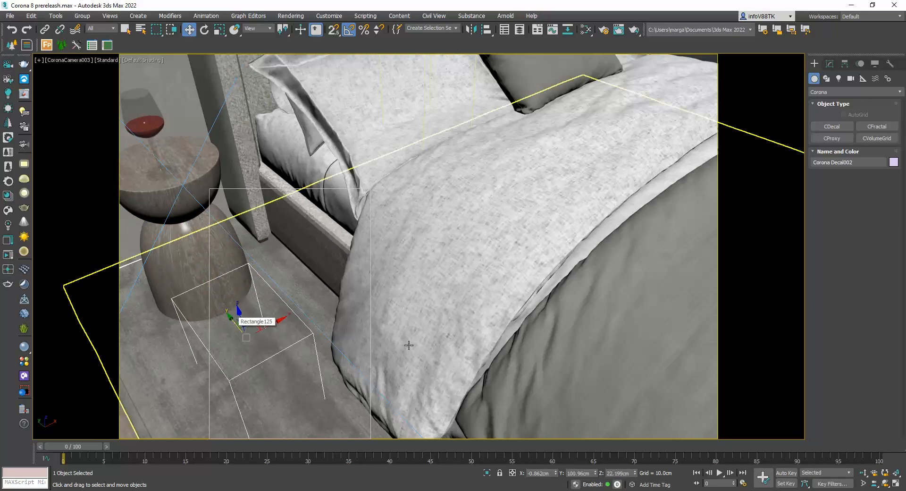
Step: Open the Slate Material Editor and pick the wine glass's material into an empty area of the view
{"action": "key", "text": "m"}
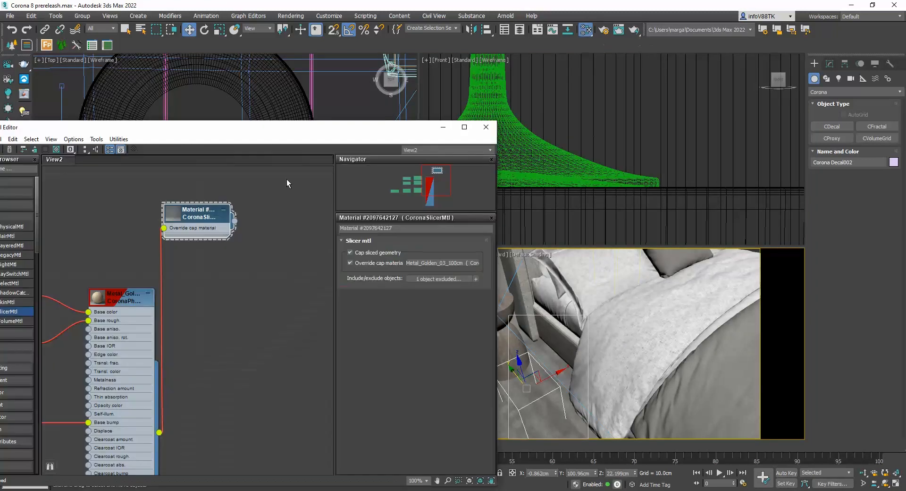
{"action": "left_click_drag", "start_coordinate": [286, 132], "coordinate": [709, 117]}
{"action": "left_click_drag", "start_coordinate": [843, 167], "coordinate": [781, 172]}
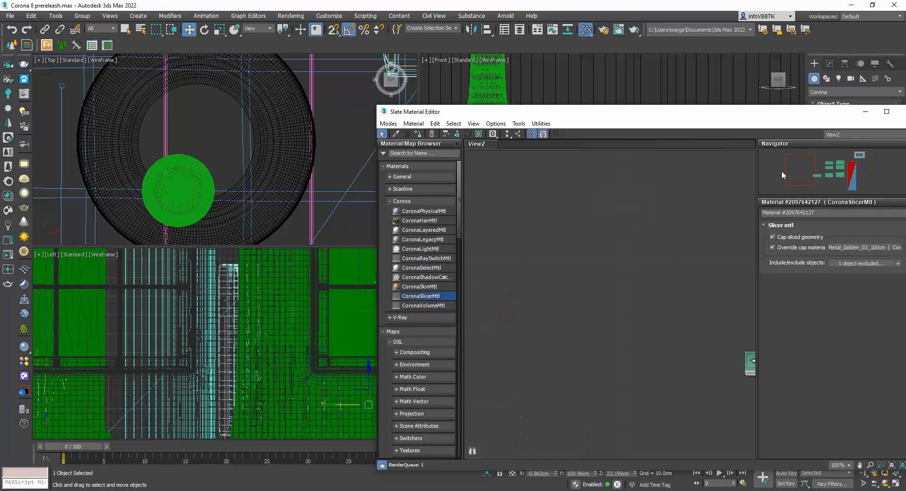
{"action": "left_click", "coordinate": [396, 134]}
{"action": "left_click", "coordinate": [187, 184]}
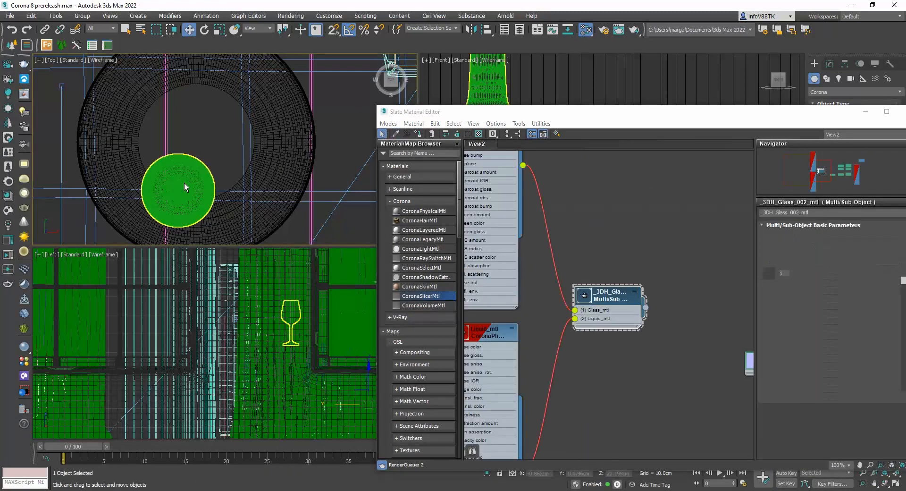
Step: Duplicate the glass's Liquid_mtl material, assign the copy to the Corona decal and close the material editor
{"action": "middle_click_drag", "start_coordinate": [509, 238], "coordinate": [603, 227]}
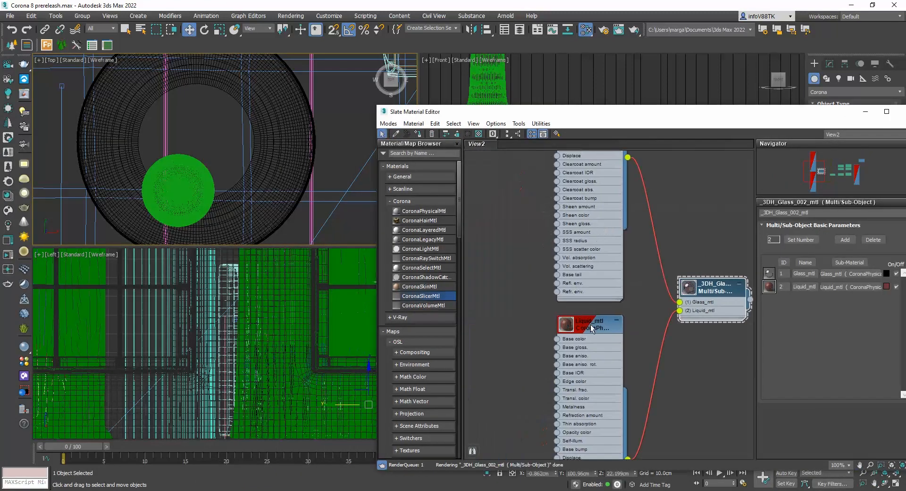
{"action": "scroll", "coordinate": [591, 330], "scroll_direction": "up", "scroll_amount": 5}
{"action": "left_click_drag", "start_coordinate": [621, 114], "coordinate": [228, 99]}
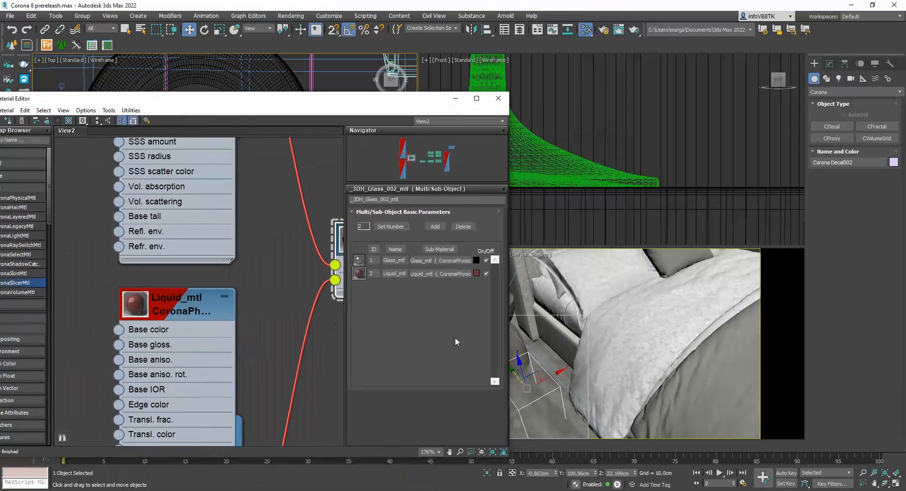
{"action": "double_click", "coordinate": [186, 310]}
{"action": "middle_click_drag", "start_coordinate": [169, 267], "coordinate": [253, 212]}
{"action": "left_click_drag", "start_coordinate": [268, 248], "coordinate": [115, 251], "text": "shift"}
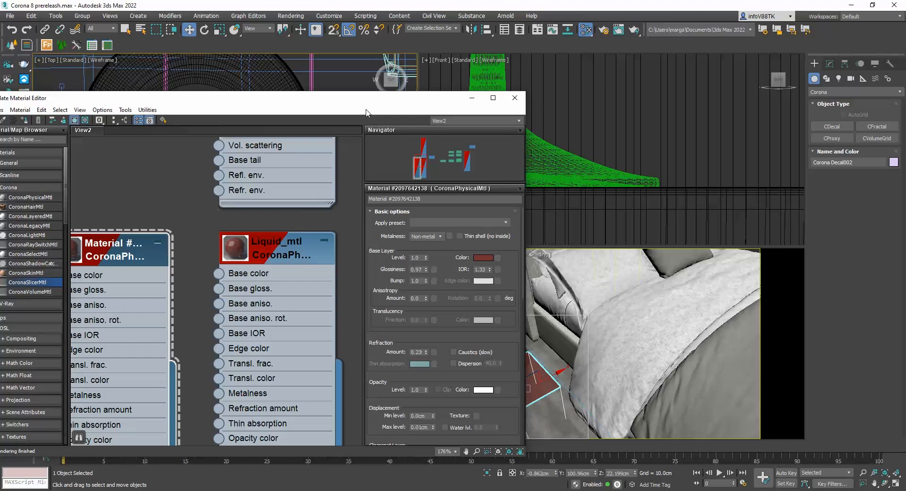
{"action": "left_click", "coordinate": [515, 98]}
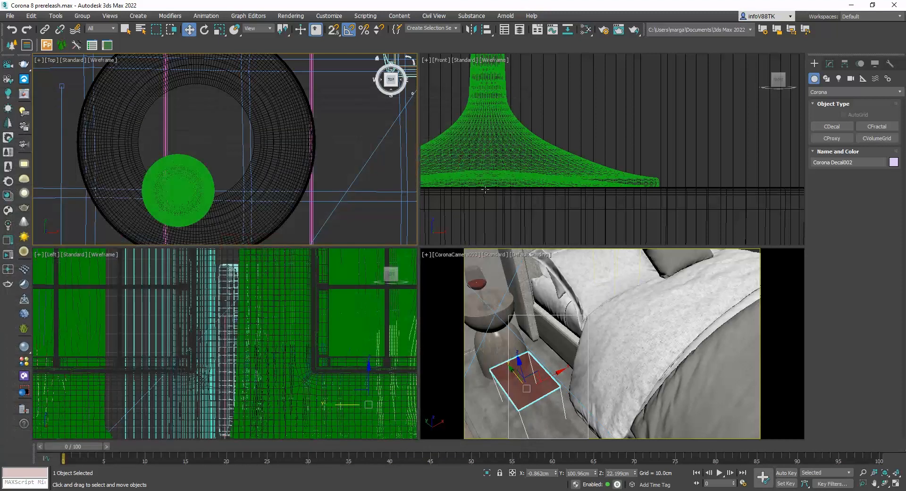
Step: Enlarge the render crop region to cover the wine glass, bedside table and floor decal, and render the CoronaCamera003 view
{"action": "key", "text": "F10"}
{"action": "left_click", "coordinate": [113, 214]}
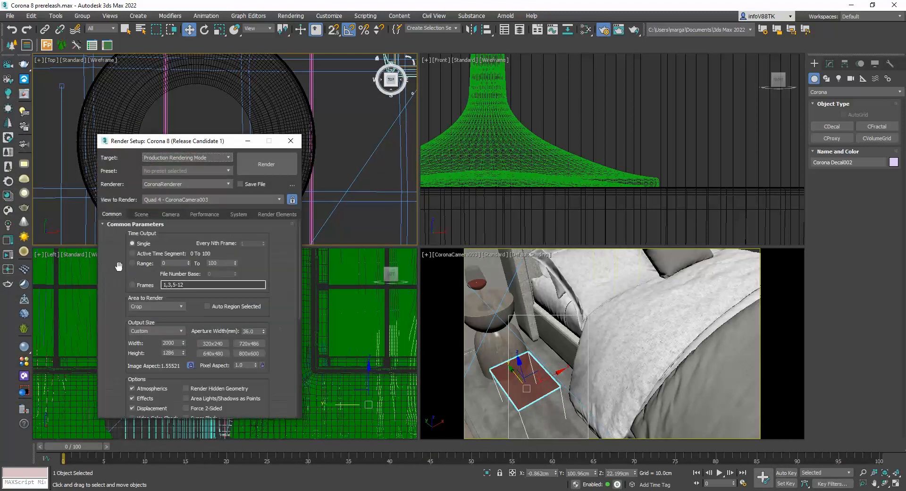
{"action": "left_click", "coordinate": [155, 306]}
{"action": "left_click", "coordinate": [142, 334]}
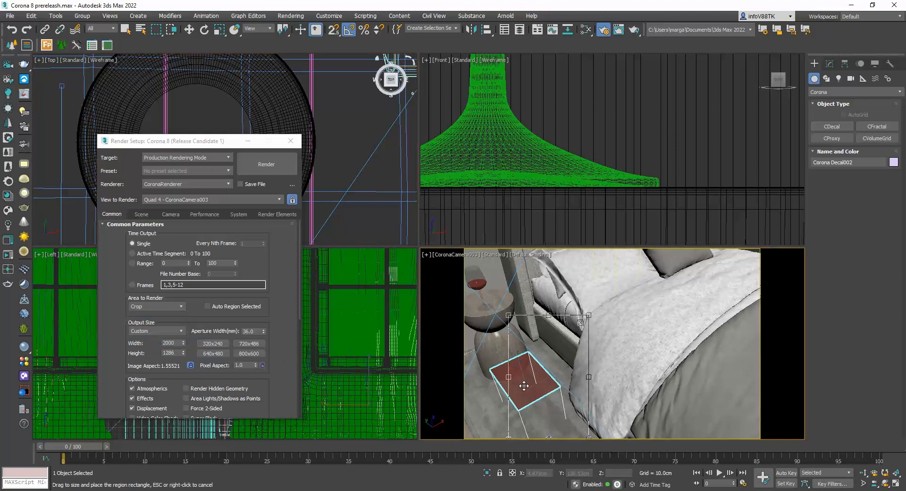
{"action": "left_click_drag", "start_coordinate": [511, 396], "coordinate": [467, 396]}
{"action": "left_click_drag", "start_coordinate": [542, 318], "coordinate": [586, 249]}
{"action": "left_click", "coordinate": [296, 165]}
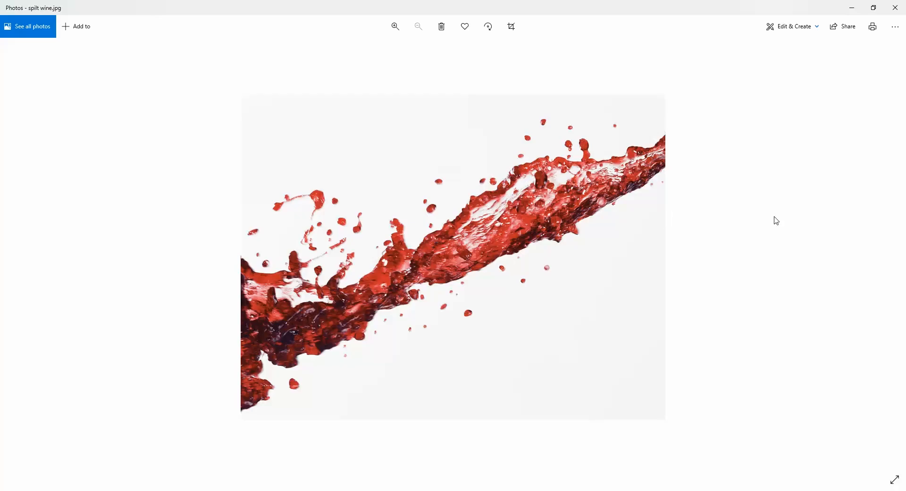
Step: Check the image after the spilt wine picture in Photos, and load "spilt wine mask" as a new Bitmap map in the Slate Material Editor
{"action": "key", "text": "Right"}
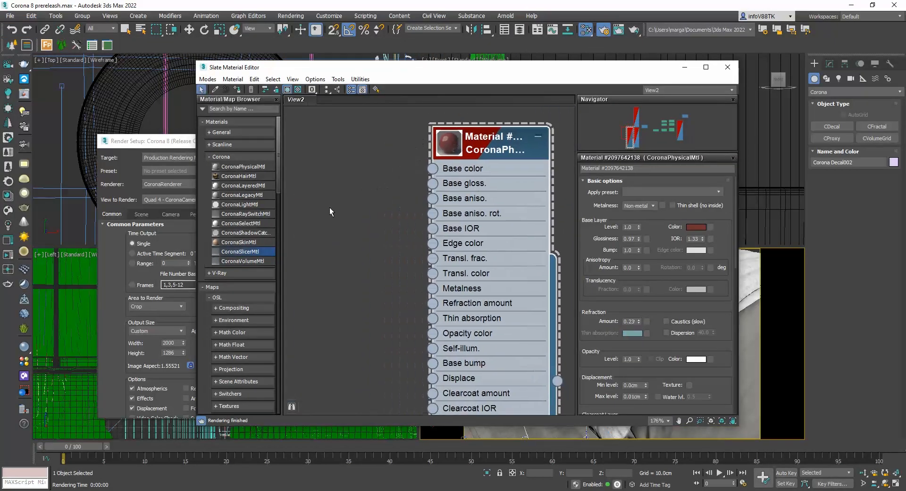
{"action": "right_click", "coordinate": [330, 209]}
{"action": "mouse_move", "coordinate": [354, 224]}
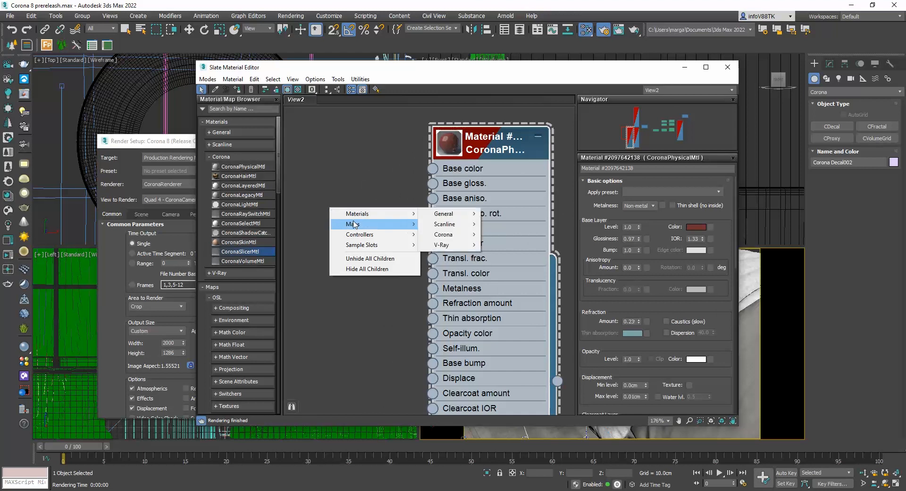
{"action": "mouse_move", "coordinate": [446, 234]}
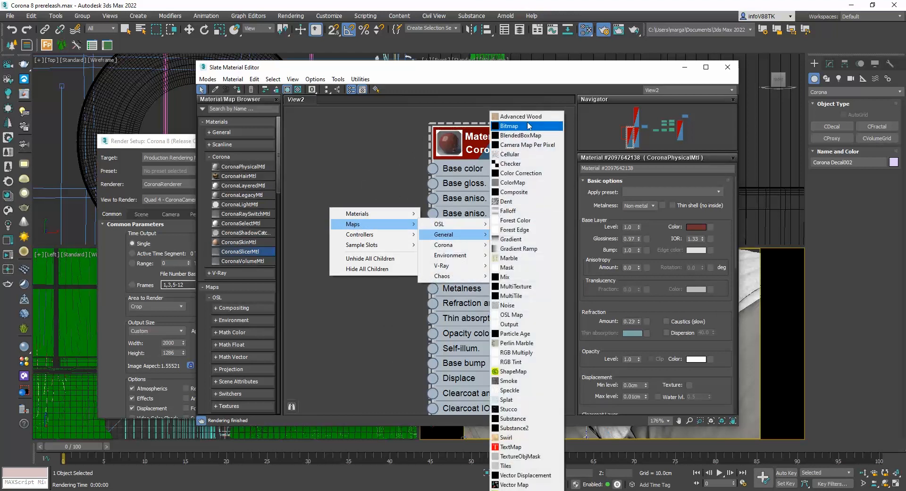
{"action": "left_click", "coordinate": [528, 126]}
{"action": "left_click", "coordinate": [181, 89]}
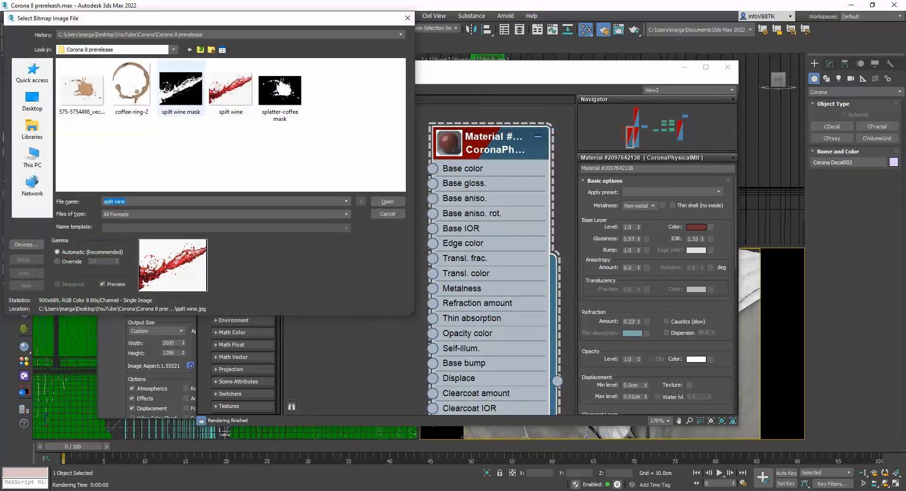
{"action": "left_click", "coordinate": [387, 201]}
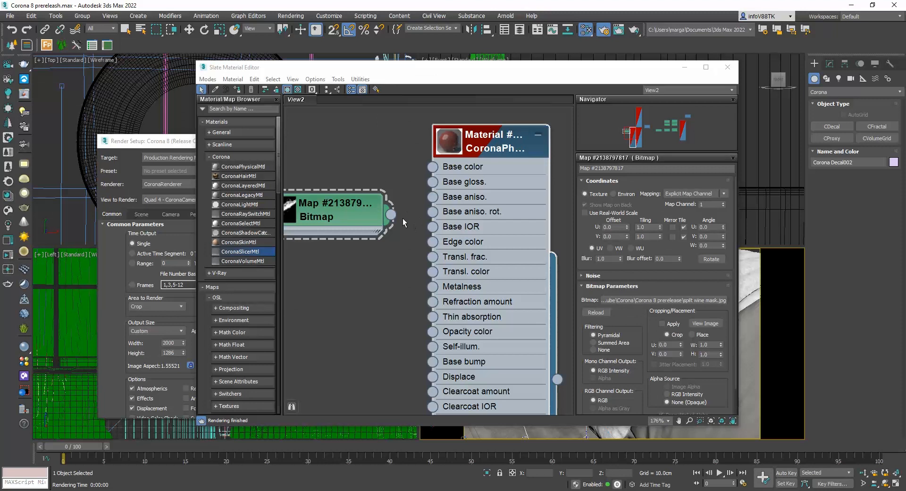
Step: Connect the spilt wine mask bitmap to the Opacity color of the decal's liquid material and enlarge the material's preview
{"action": "left_click_drag", "start_coordinate": [403, 225], "coordinate": [433, 331]}
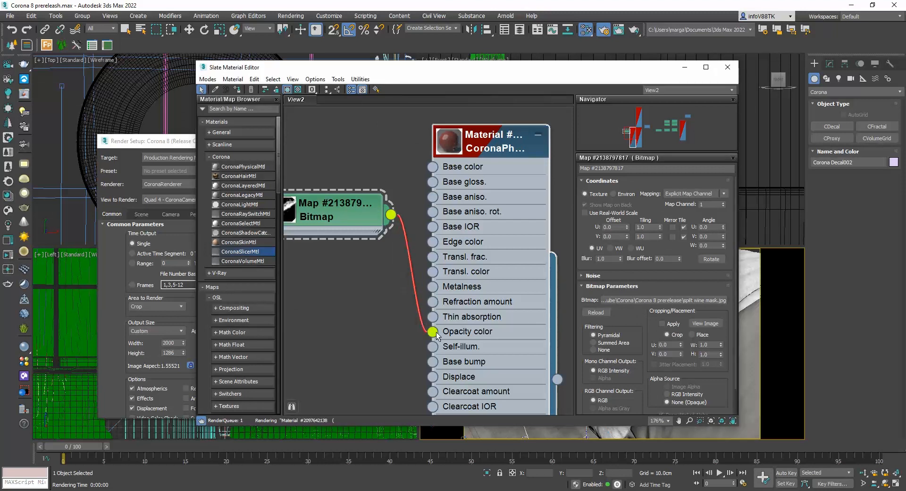
{"action": "scroll", "coordinate": [428, 230], "scroll_direction": "up", "scroll_amount": 1}
{"action": "double_click", "coordinate": [448, 141]}
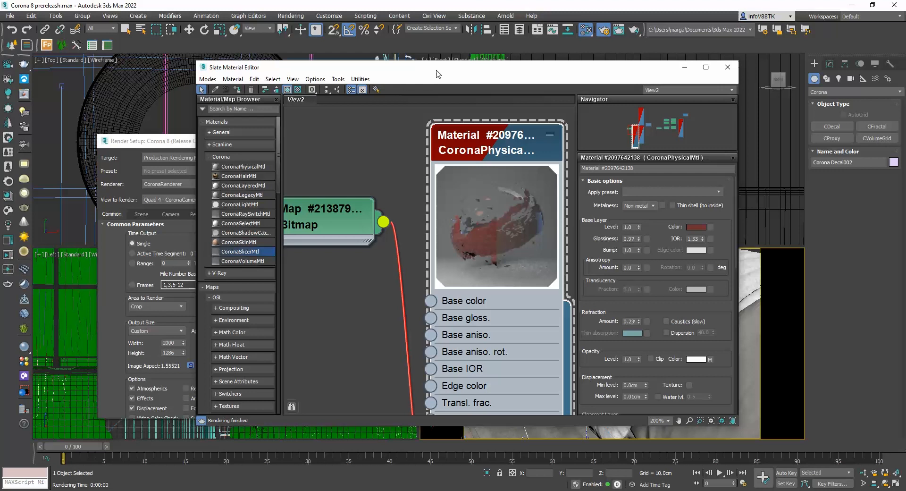
Step: Close the material editor and Render Setup, and maximize the CoronaCamera003 viewport
{"action": "left_click_drag", "start_coordinate": [436, 74], "coordinate": [158, 78]}
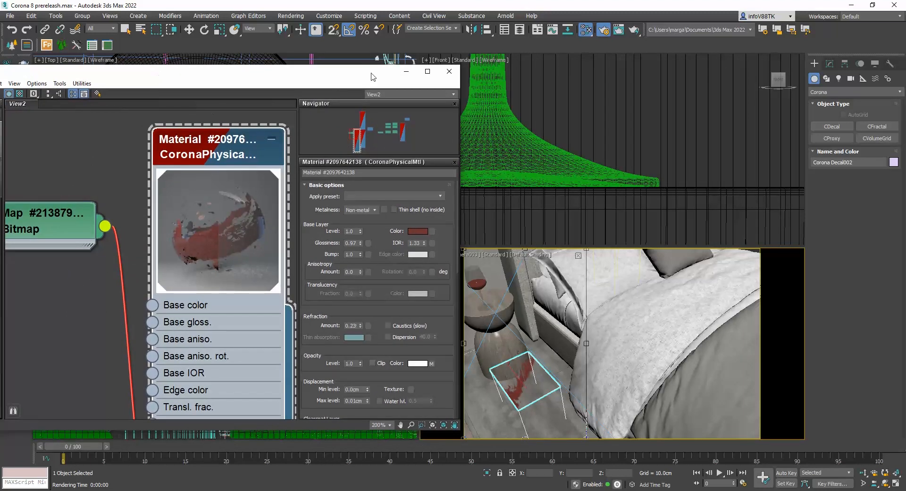
{"action": "left_click", "coordinate": [449, 72]}
{"action": "key", "text": "alt+w"}
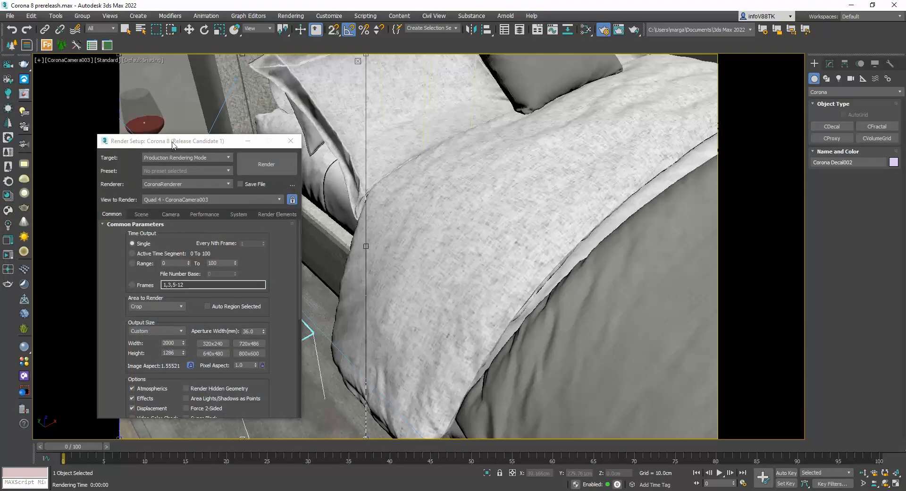
{"action": "left_click_drag", "start_coordinate": [172, 144], "coordinate": [522, 92]}
{"action": "left_click", "coordinate": [641, 89]}
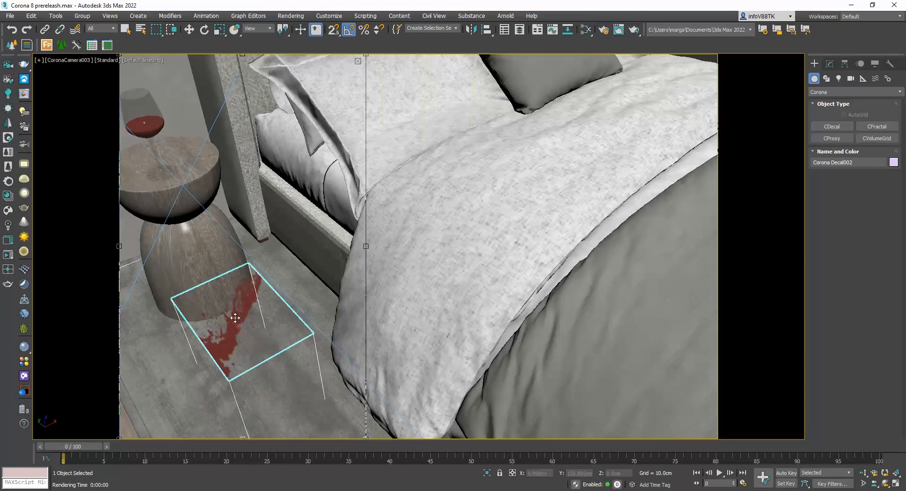
Step: Fit the floor decal's size to its assigned material and rotate the decal -90 degrees about the Z axis
{"action": "left_click", "coordinate": [830, 64]}
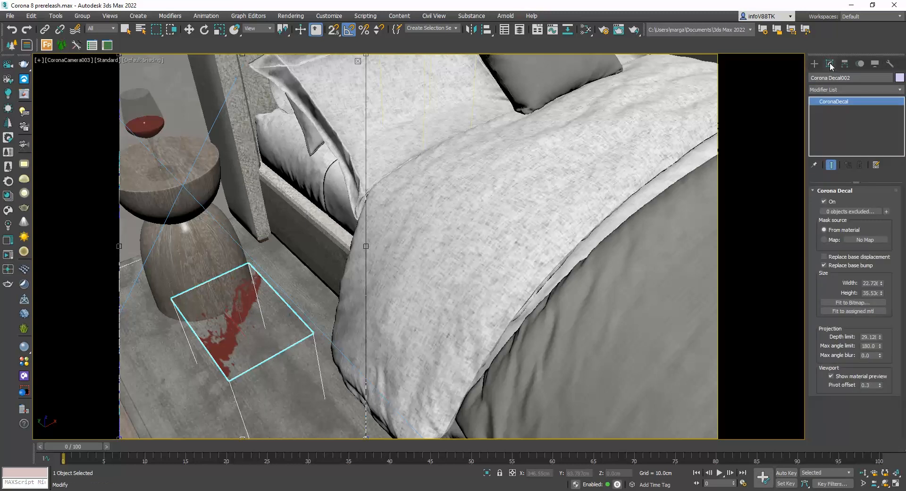
{"action": "left_click", "coordinate": [853, 310]}
{"action": "key", "text": "w"}
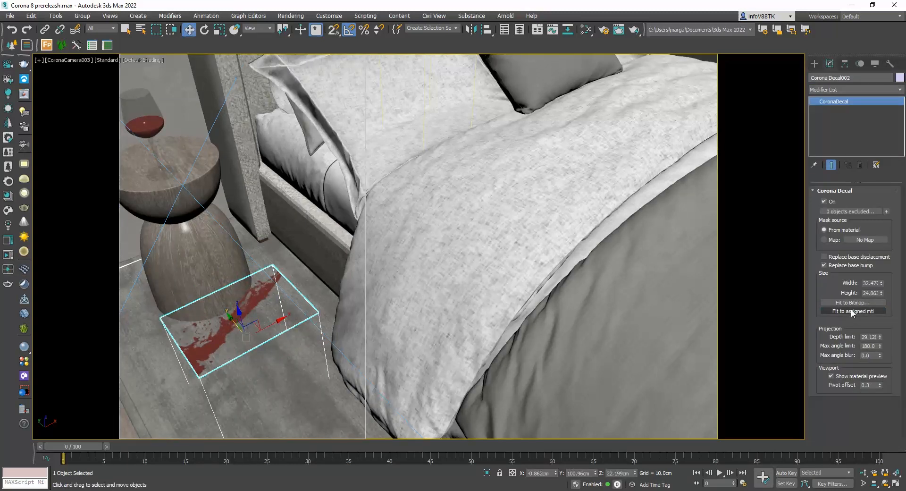
{"action": "left_click", "coordinate": [204, 30]}
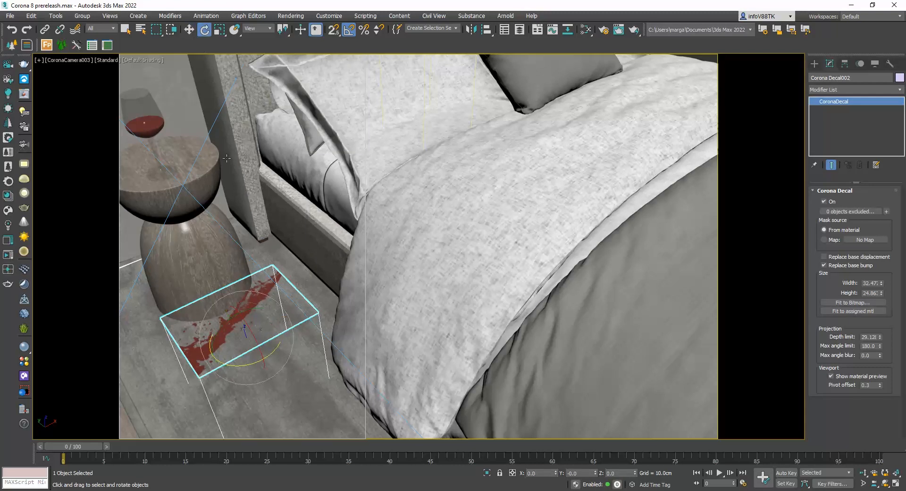
{"action": "left_click_drag", "start_coordinate": [275, 346], "coordinate": [224, 374]}
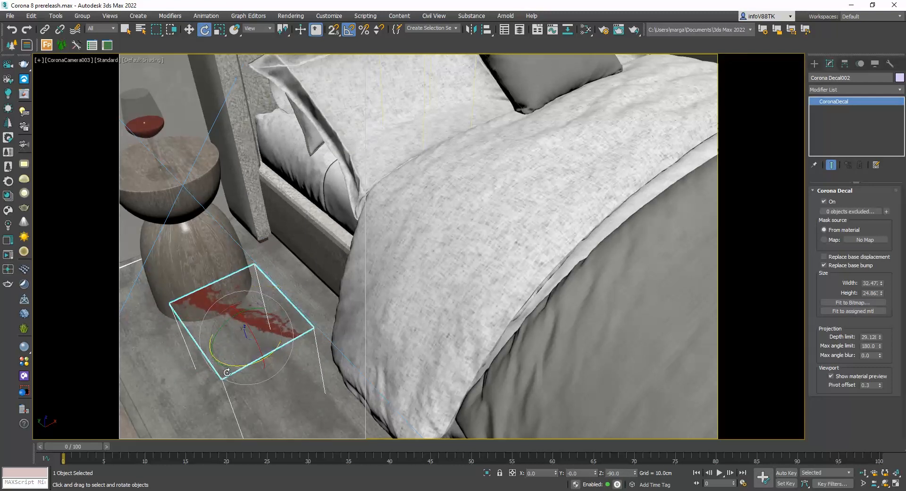
Step: Render the CoronaCamera003 view to check the rotated wine stain on the floor, and close the frame buffer
{"action": "left_click", "coordinate": [634, 29]}
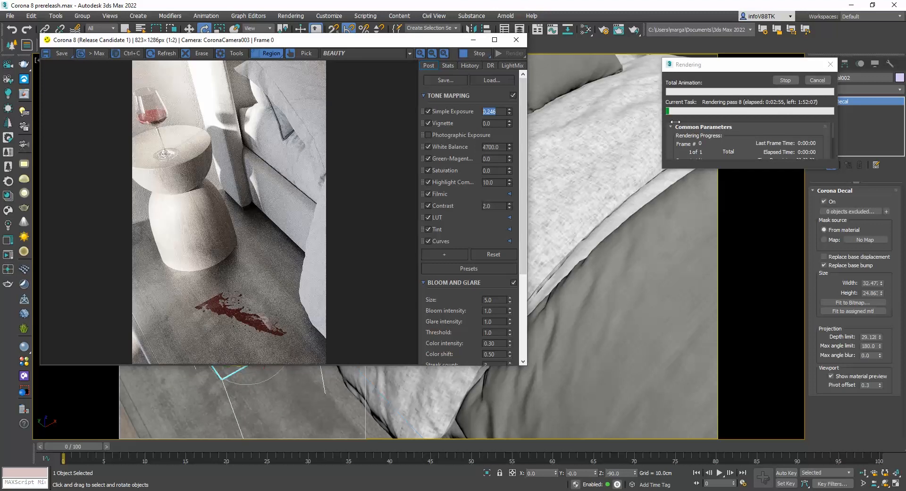
{"action": "left_click", "coordinate": [818, 80]}
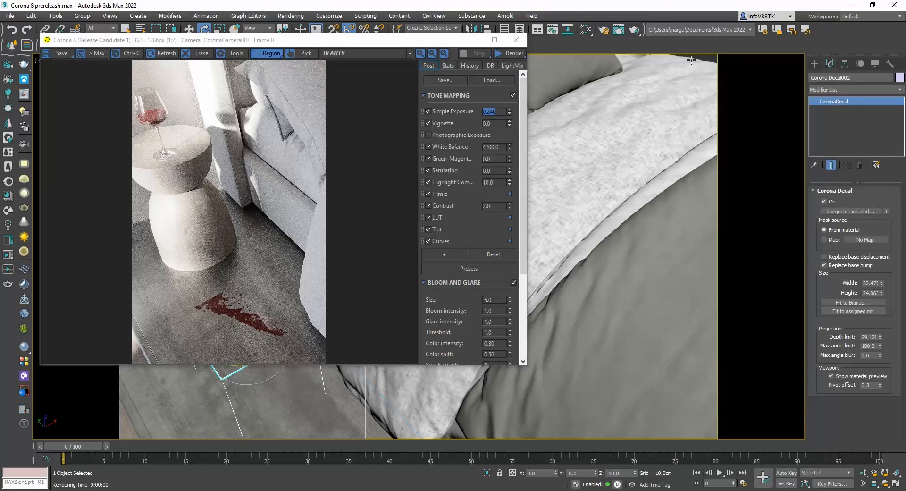
{"action": "left_click", "coordinate": [516, 40]}
Step: Move the decal up above the bedside table, adjust its placement in the Top view, and render the camera view
{"action": "left_click", "coordinate": [189, 29]}
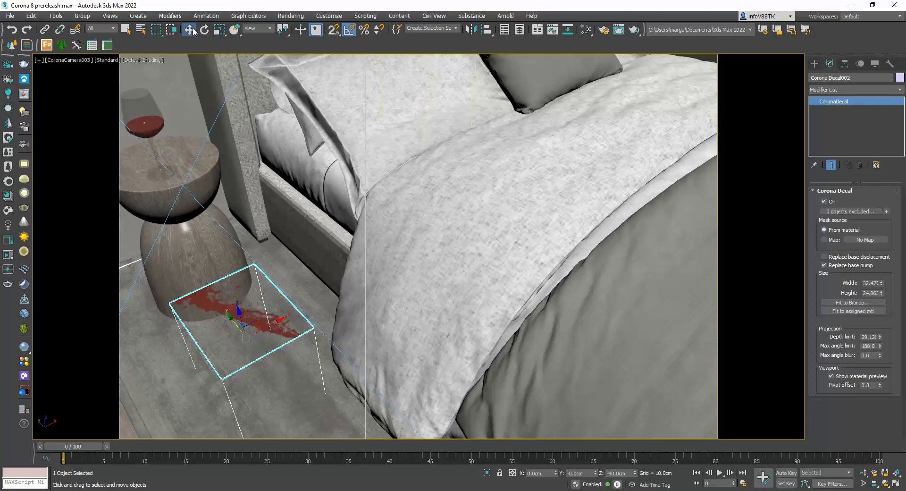
{"action": "left_click_drag", "start_coordinate": [255, 329], "coordinate": [197, 128]}
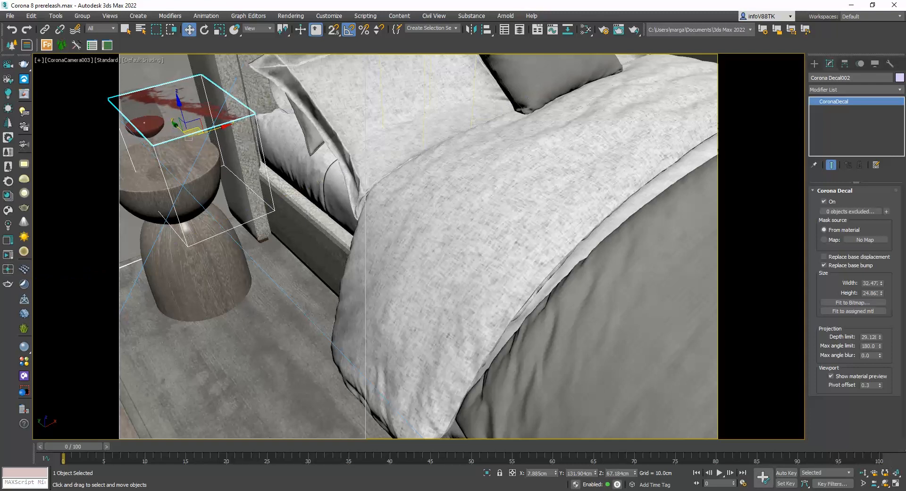
{"action": "left_click", "coordinate": [895, 484]}
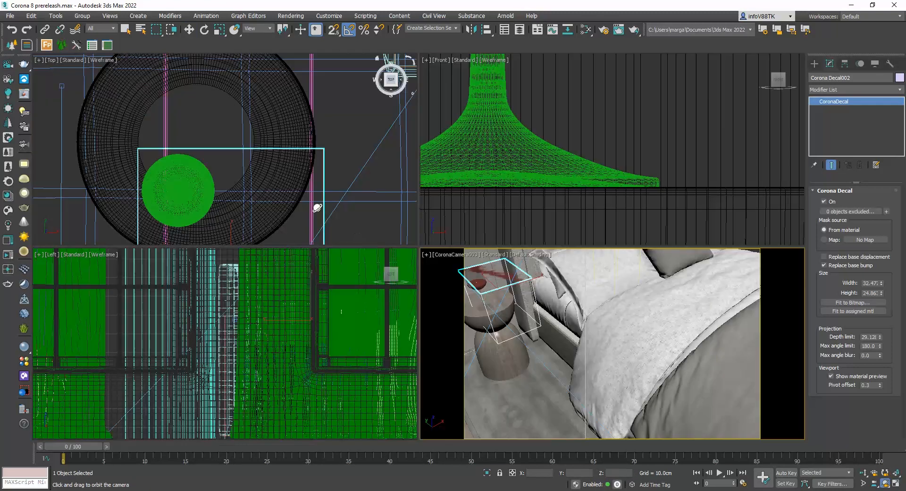
{"action": "scroll", "coordinate": [243, 158], "scroll_direction": "down", "scroll_amount": 4}
{"action": "left_click_drag", "start_coordinate": [248, 205], "coordinate": [250, 205]}
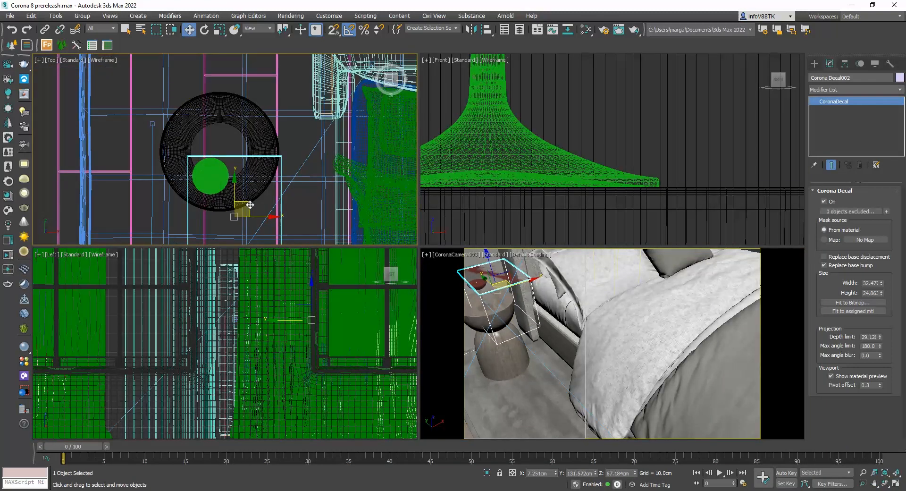
{"action": "right_click", "coordinate": [571, 360]}
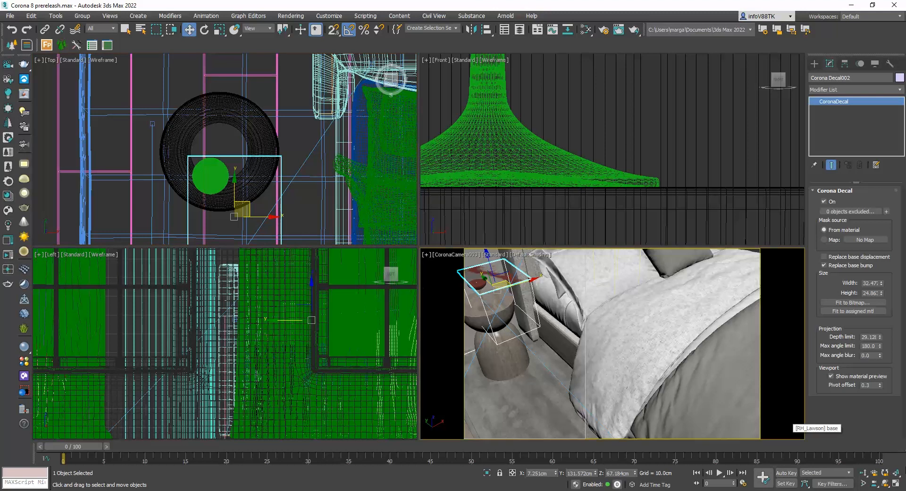
{"action": "left_click", "coordinate": [896, 484]}
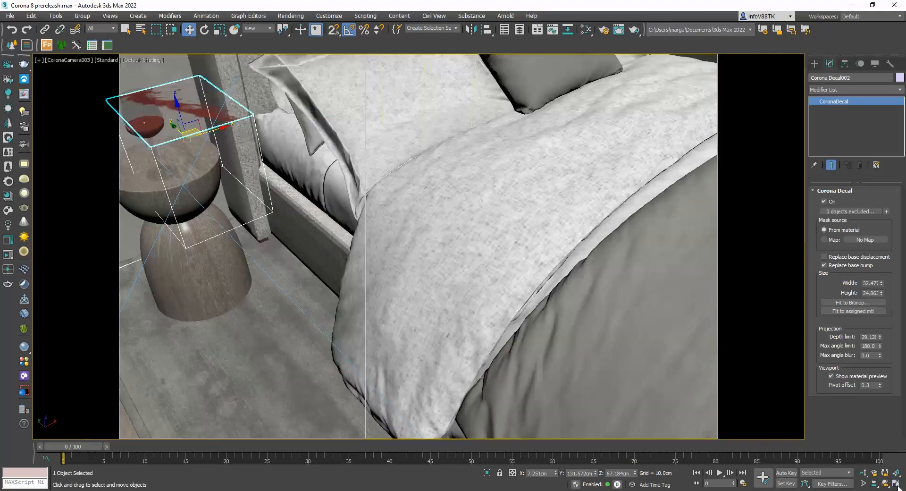
{"action": "left_click", "coordinate": [633, 30]}
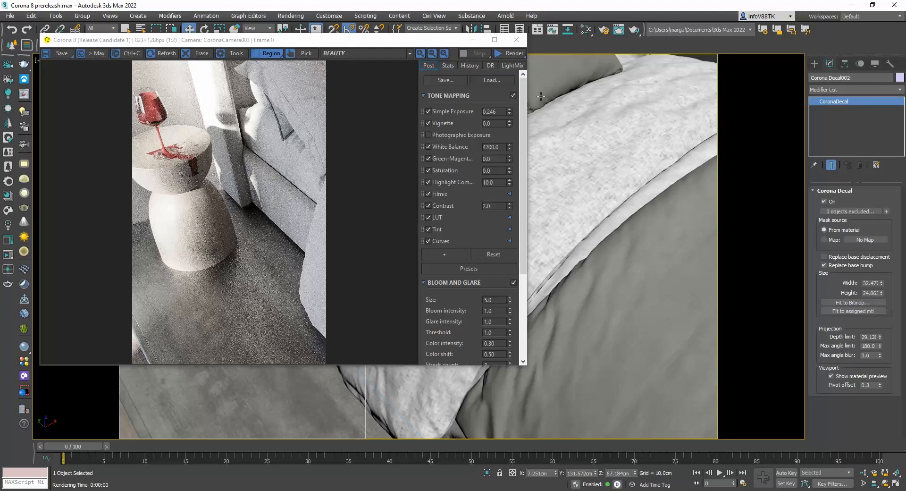
{"action": "left_click", "coordinate": [516, 39]}
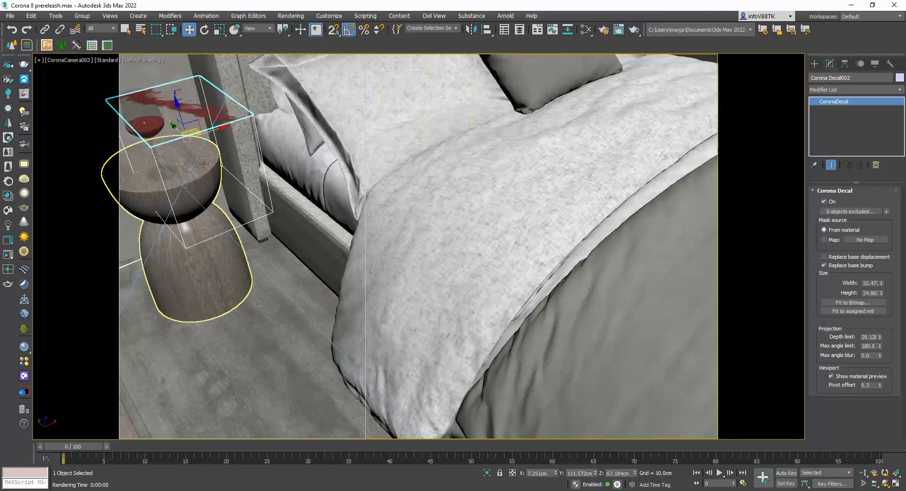
Step: Raise the decal's depth limit to about 75.44, reposition the decal over the table edge, and render the camera view
{"action": "left_click_drag", "start_coordinate": [179, 128], "coordinate": [185, 134]}
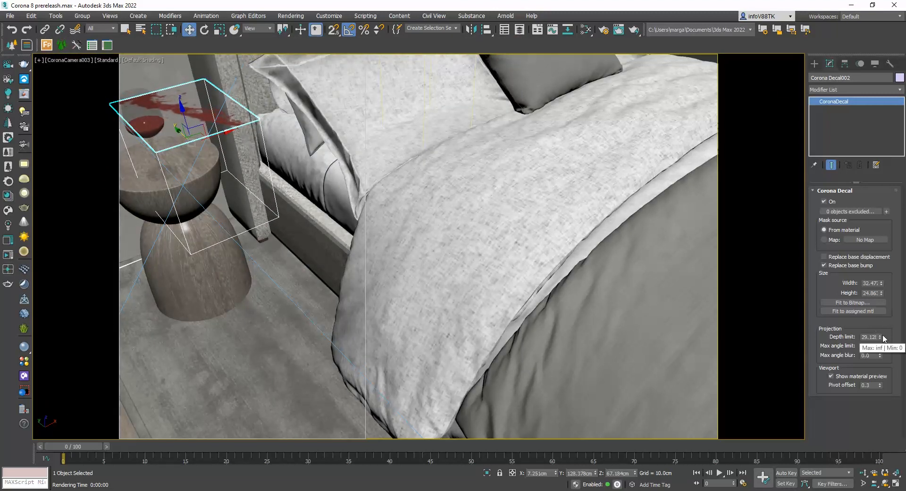
{"action": "mouse_move", "coordinate": [881, 338]}
{"action": "left_mouse_down"}
{"action": "mouse_move", "coordinate": [881, 328]}
{"action": "mouse_move", "coordinate": [881, 337]}
{"action": "left_mouse_up"}
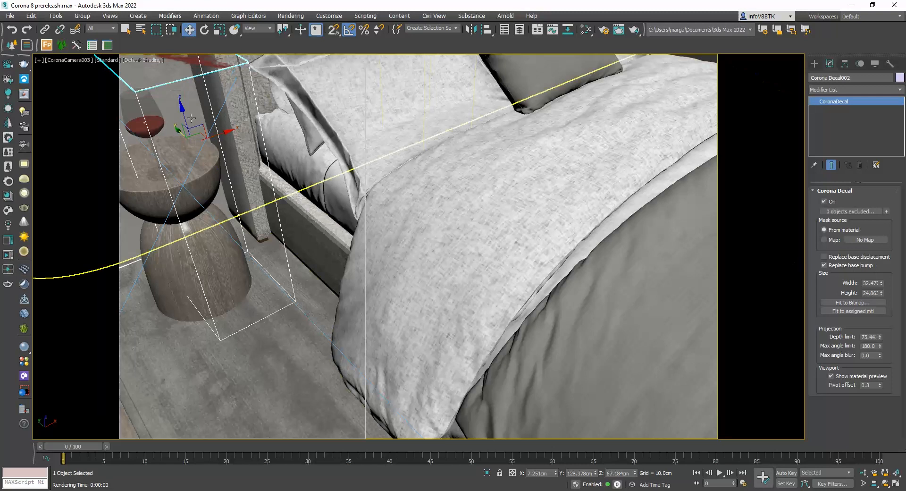
{"action": "left_click_drag", "start_coordinate": [180, 117], "coordinate": [191, 160]}
{"action": "left_click", "coordinate": [635, 31]}
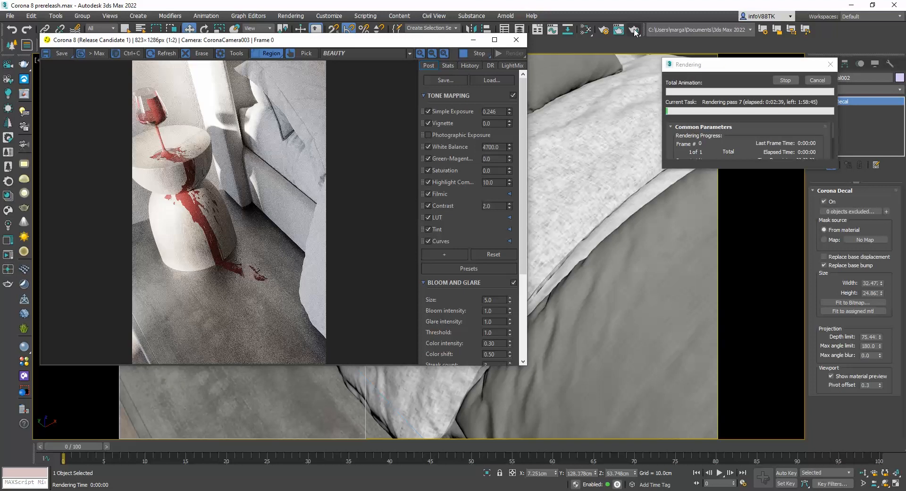
{"action": "left_click", "coordinate": [465, 53]}
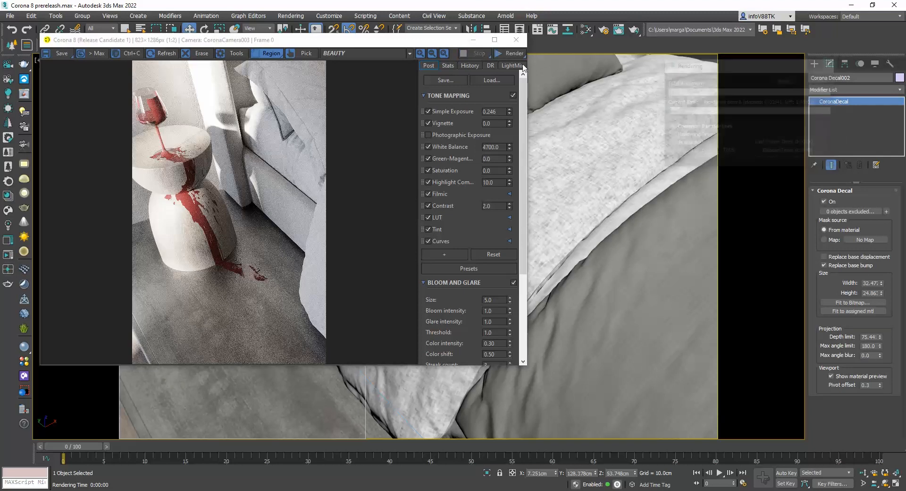
{"action": "left_click", "coordinate": [517, 40]}
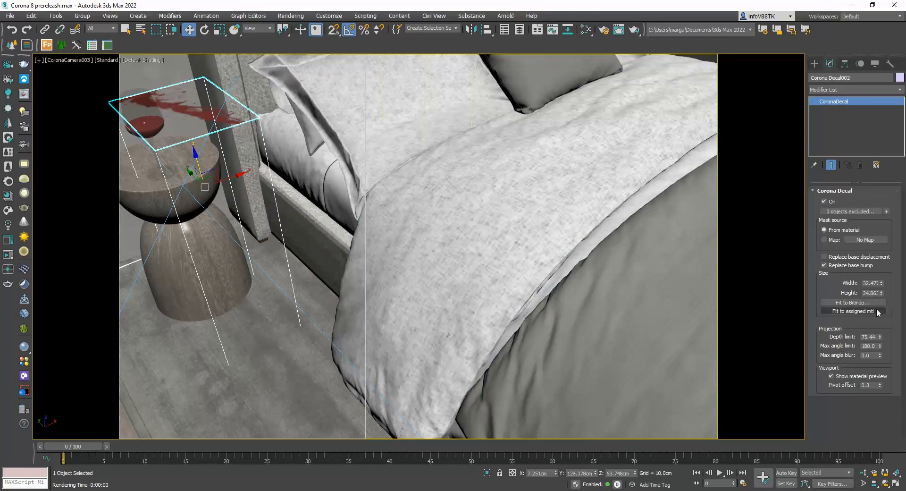
Step: Exclude the bedside table from the decal's projection and render the camera view
{"action": "left_click", "coordinate": [887, 211]}
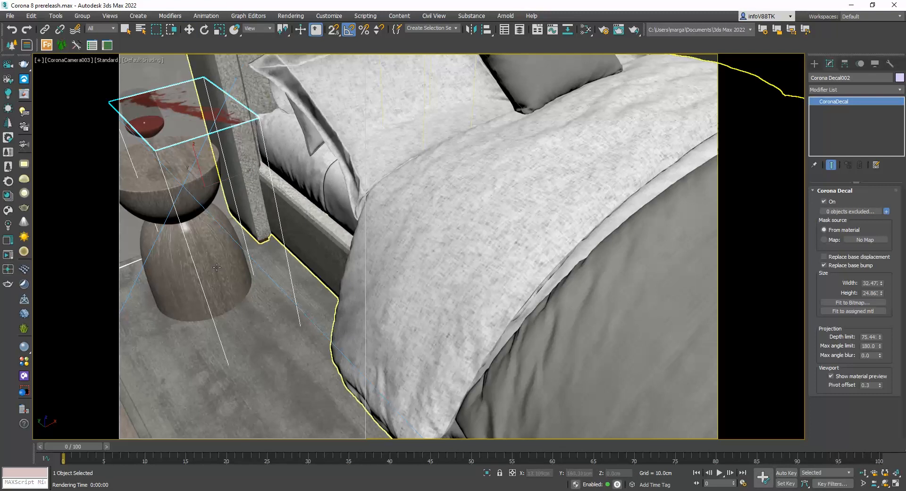
{"action": "left_click", "coordinate": [473, 208]}
{"action": "left_click", "coordinate": [634, 29]}
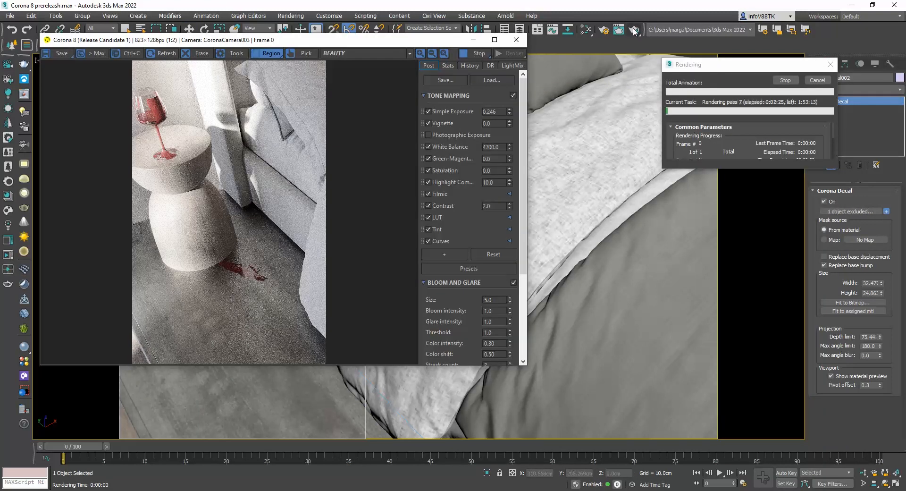
{"action": "left_click", "coordinate": [819, 80]}
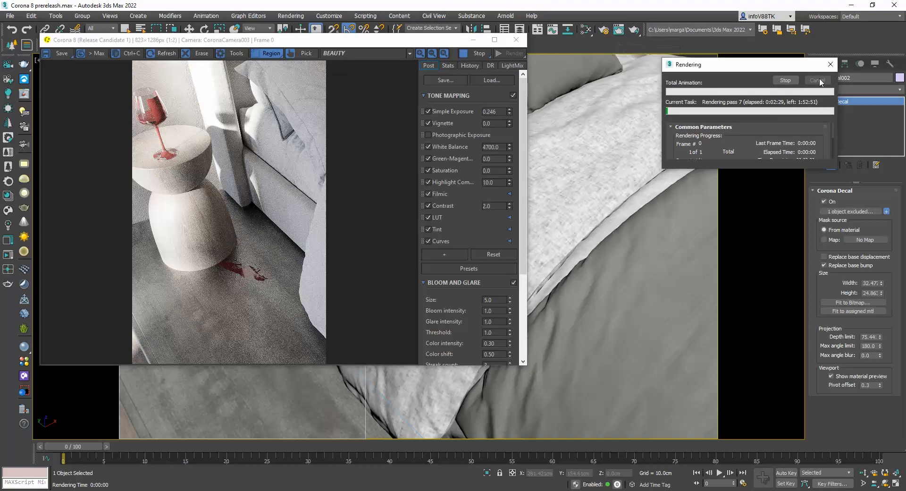
{"action": "left_click", "coordinate": [517, 39]}
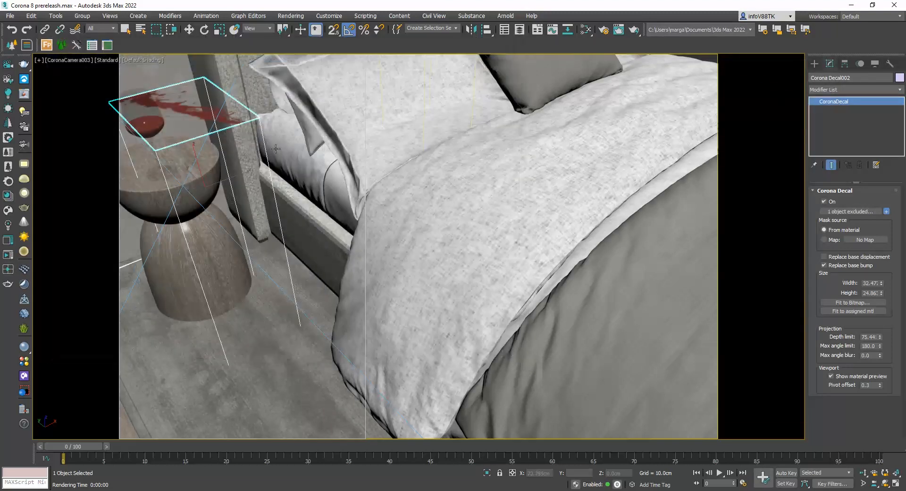
Step: Switch the viewport to CoronaCamera002 and delete the Corona decal
{"action": "left_click", "coordinate": [76, 60]}
{"action": "mouse_move", "coordinate": [91, 69]}
{"action": "left_click", "coordinate": [226, 81]}
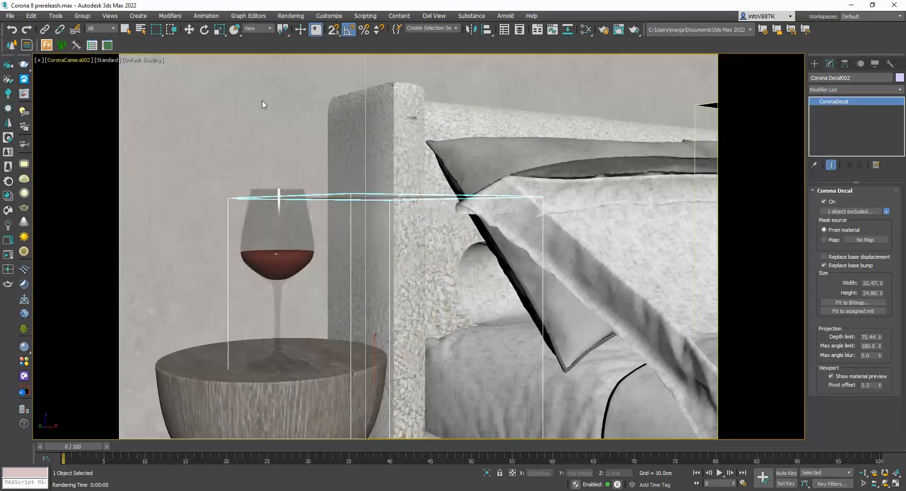
{"action": "key", "text": "Delete"}
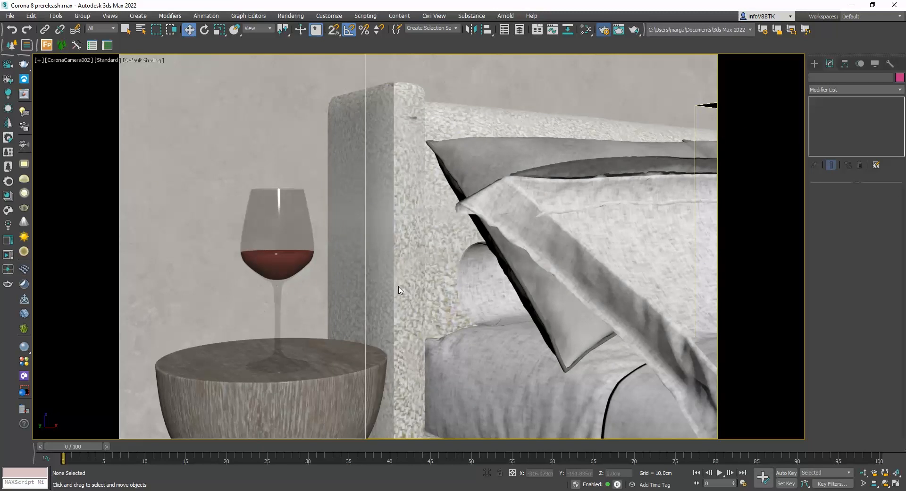
Step: Tighten the render crop region around the wine glass and tabletop, render the CoronaCamera002 view, and stop the render
{"action": "key", "text": "F10"}
{"action": "left_click", "coordinate": [468, 167]}
{"action": "left_click", "coordinate": [500, 259]}
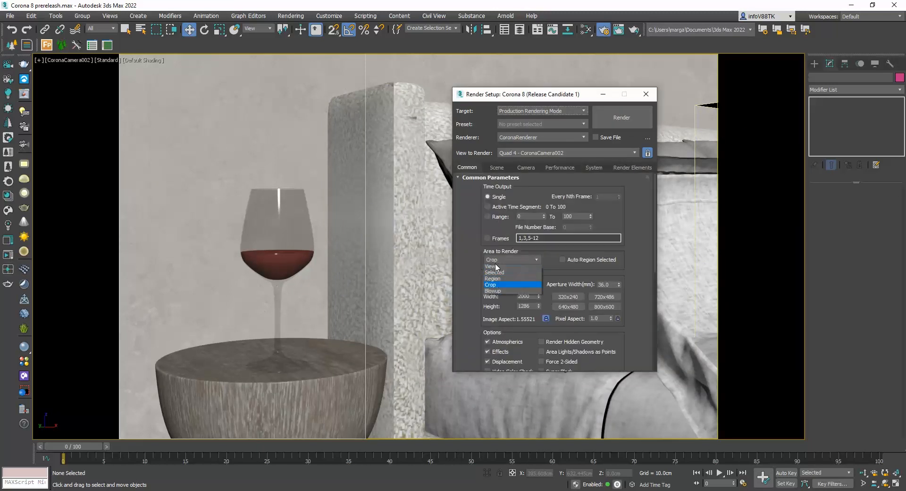
{"action": "left_click", "coordinate": [491, 285]}
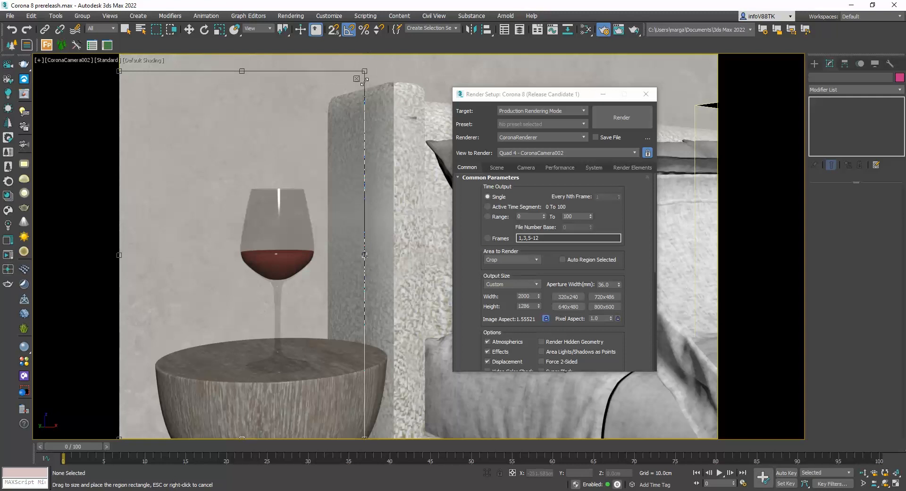
{"action": "left_click_drag", "start_coordinate": [365, 80], "coordinate": [385, 166]}
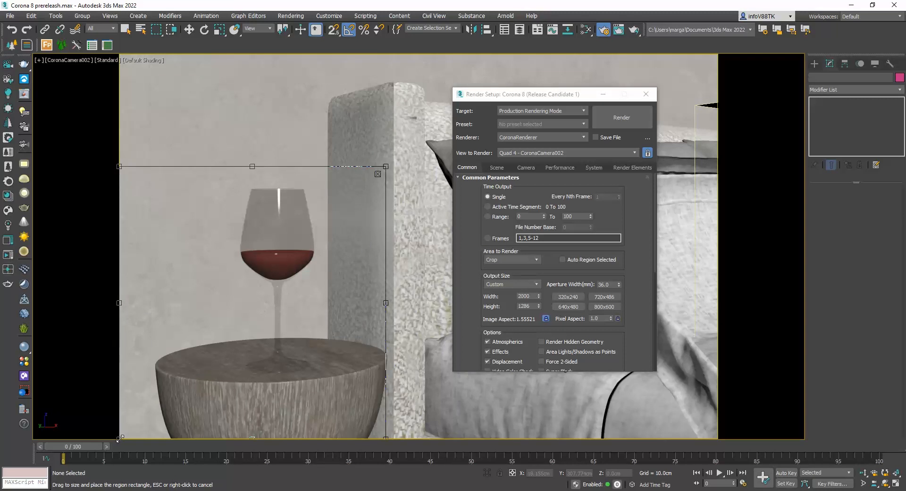
{"action": "left_click_drag", "start_coordinate": [119, 438], "coordinate": [185, 392]}
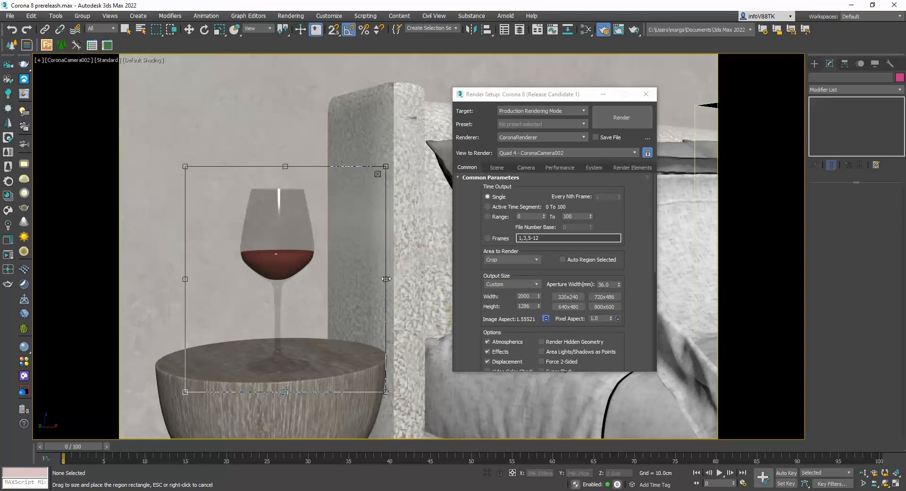
{"action": "left_click", "coordinate": [636, 117]}
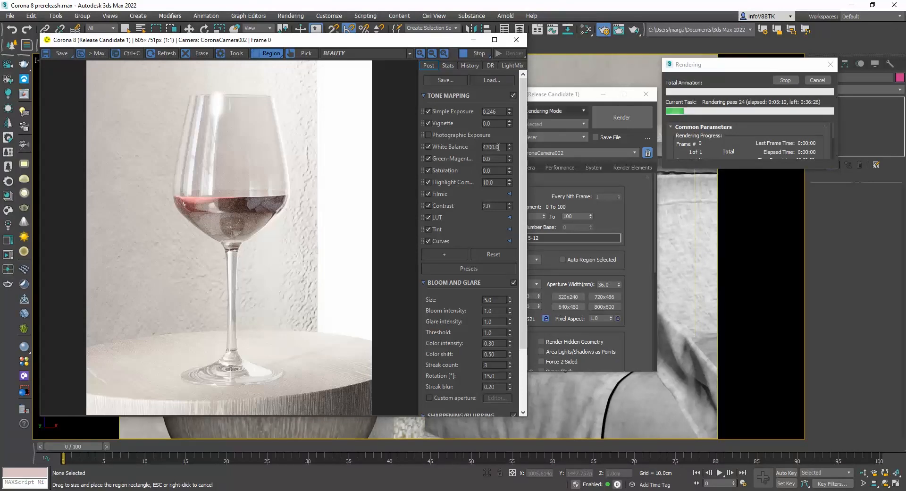
{"action": "left_click", "coordinate": [808, 84]}
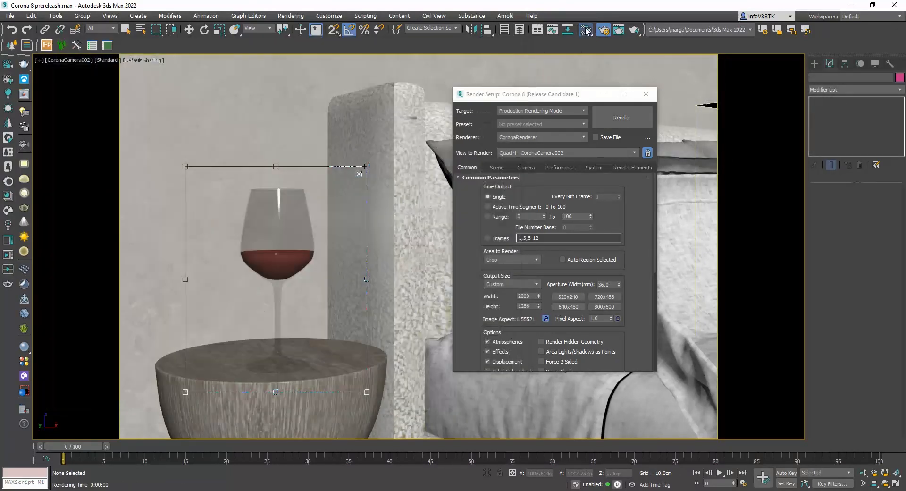
Step: Set the base tail in the advanced options of the Glass_mtl material to 0.5 and render the CoronaCamera002 view
{"action": "left_click", "coordinate": [586, 29]}
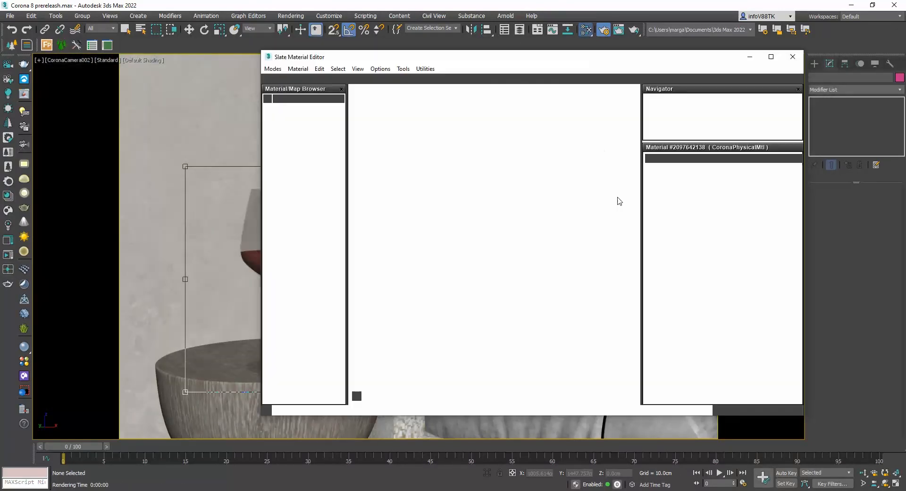
{"action": "left_click", "coordinate": [707, 105]}
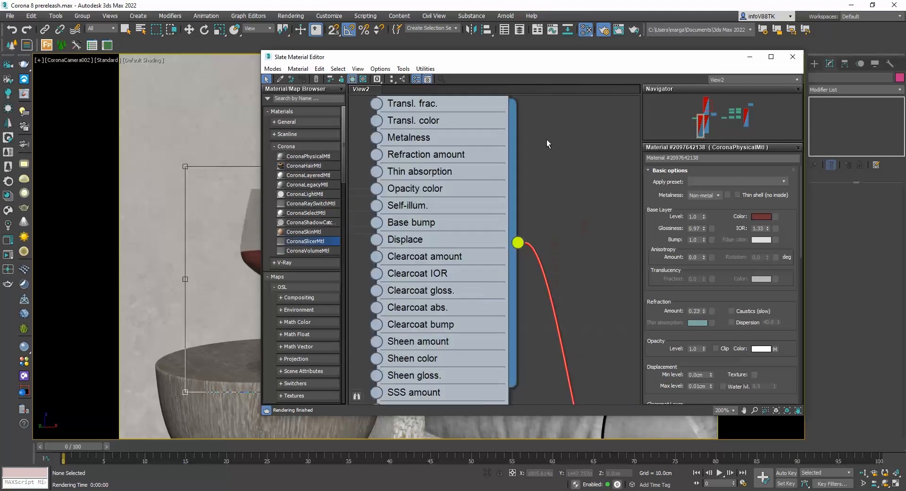
{"action": "middle_click_drag", "start_coordinate": [523, 140], "coordinate": [568, 334]}
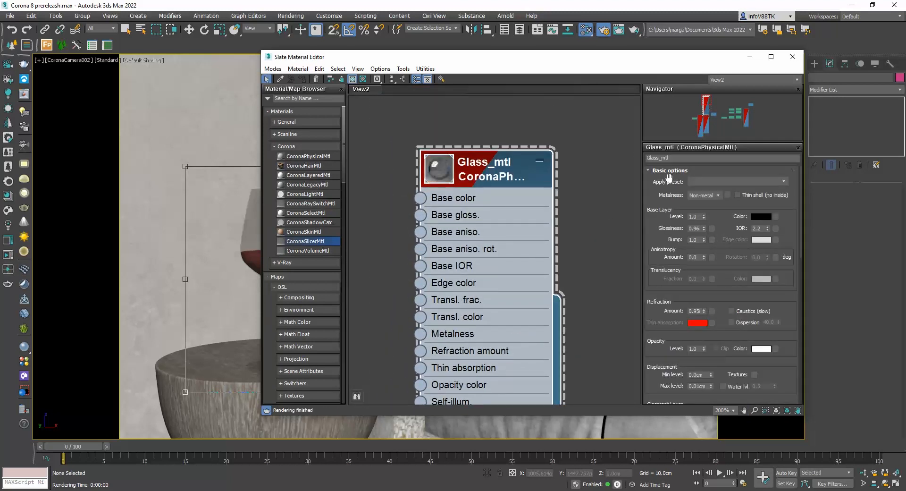
{"action": "left_click", "coordinate": [670, 171]}
{"action": "left_click", "coordinate": [665, 191]}
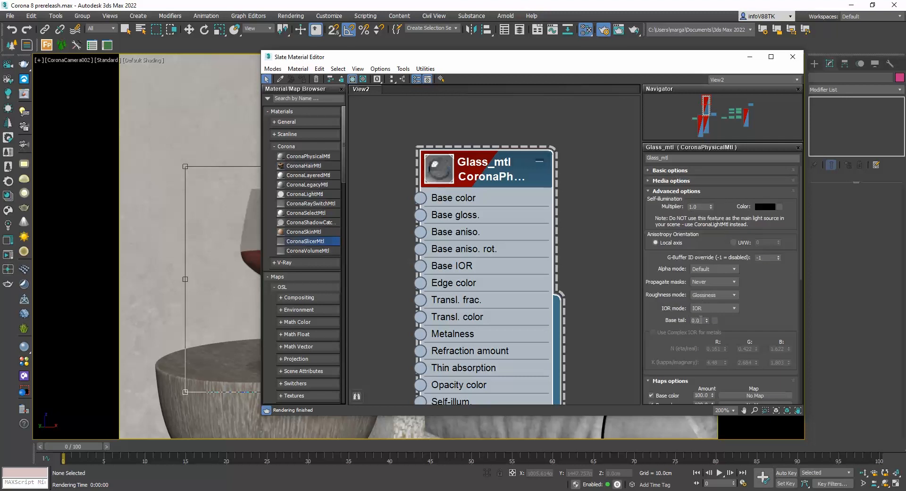
{"action": "key", "text": "Return"}
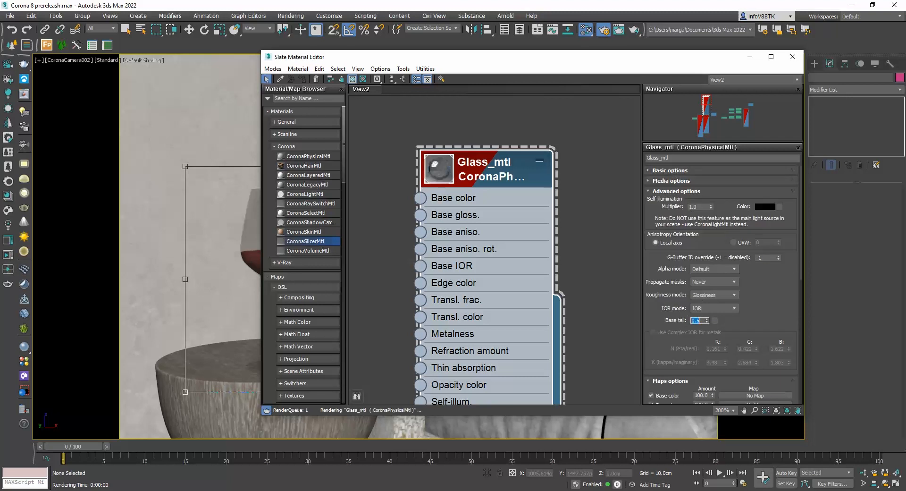
{"action": "left_click", "coordinate": [634, 31]}
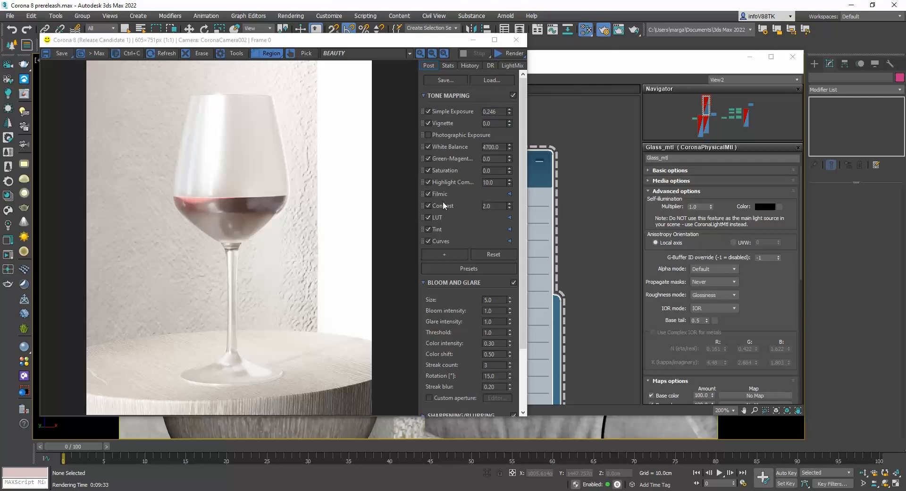
Step: Expand the LUT and Curves tone mapping settings for the rendered wine glass image
{"action": "left_click", "coordinate": [509, 217]}
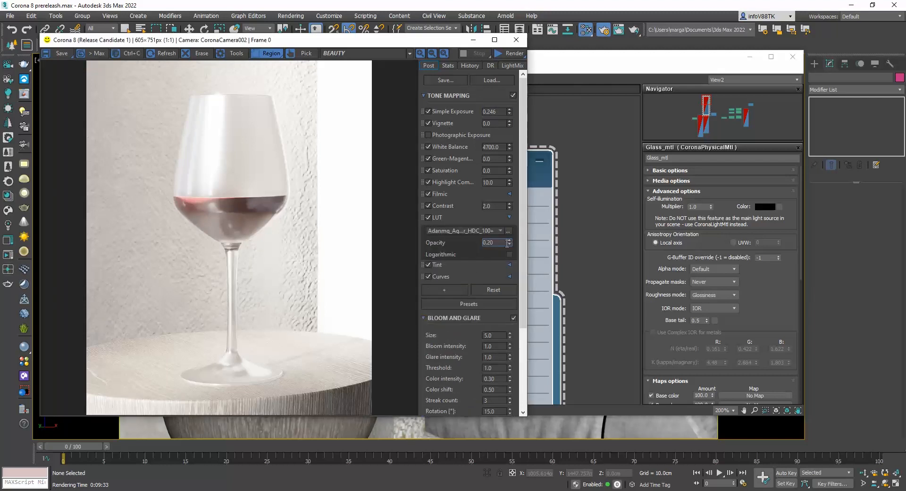
{"action": "left_click", "coordinate": [510, 276]}
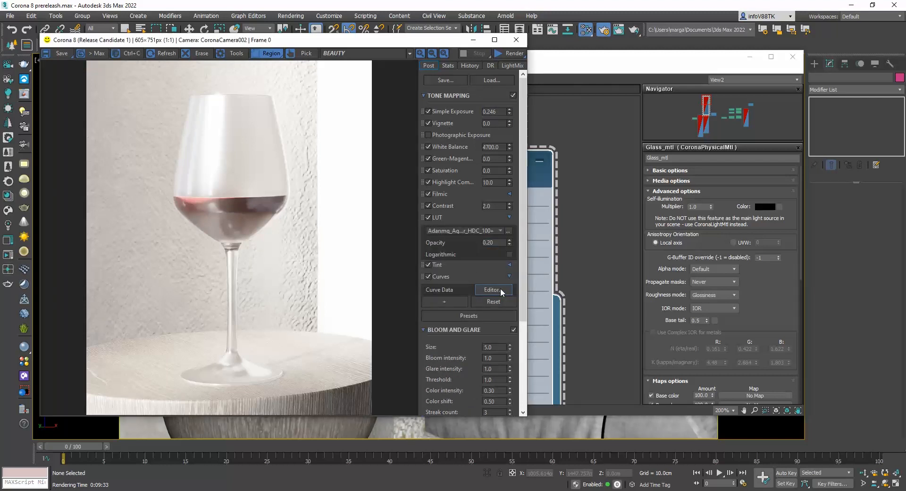